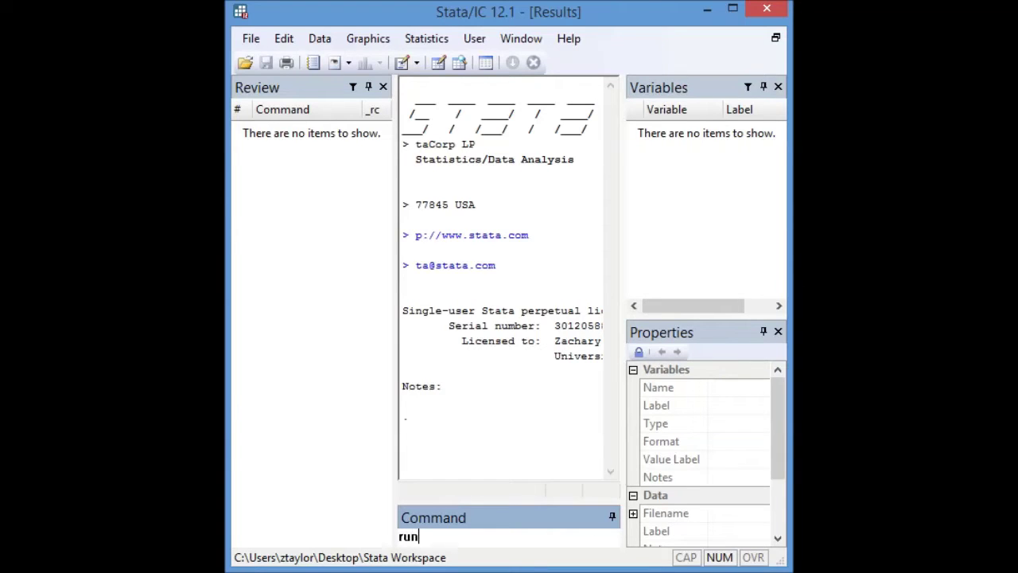
# Run the setup command to load the 1978 auto data, then enter 'help summarize'.
pyautogui.write('"the credits"')
pyautogui.press('Return')
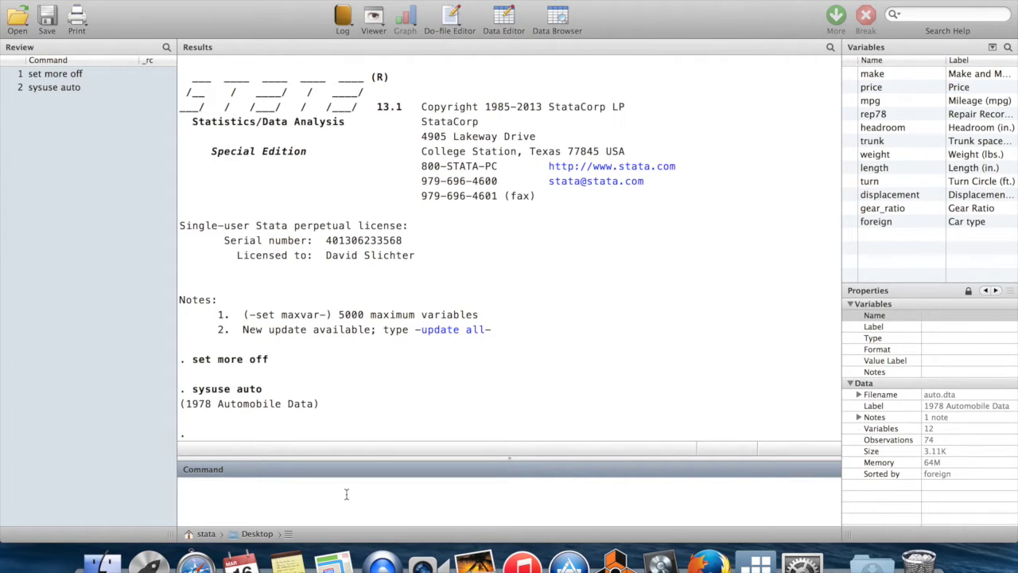
pyautogui.write('help summarize')
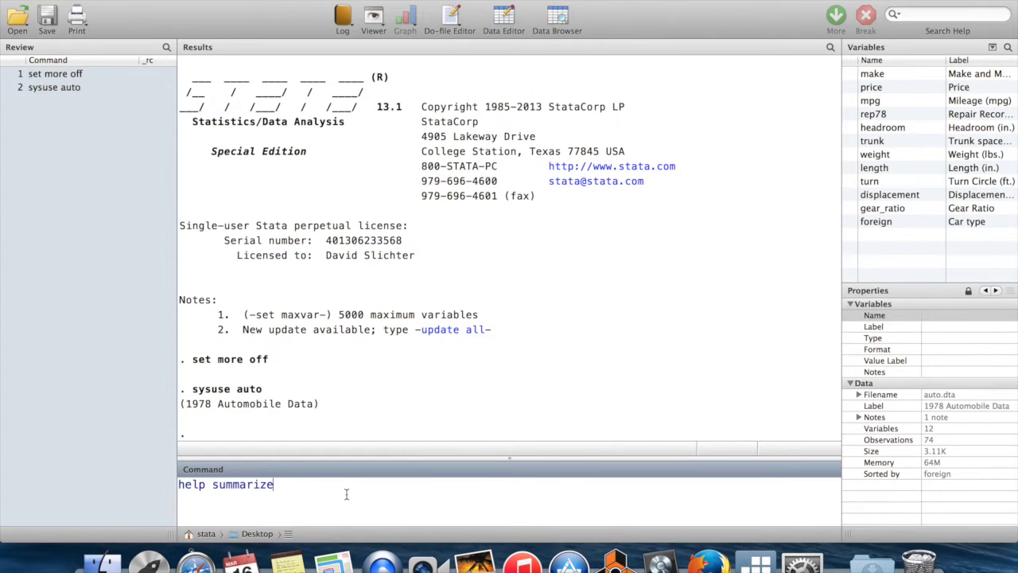
pyautogui.press('Return')
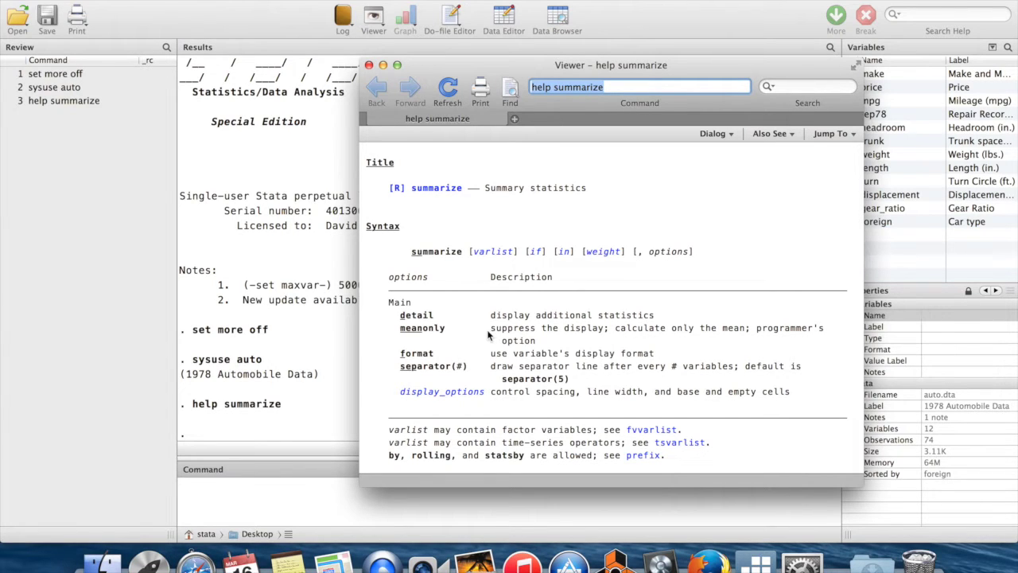
pyautogui.scroll(-15, 489, 335)
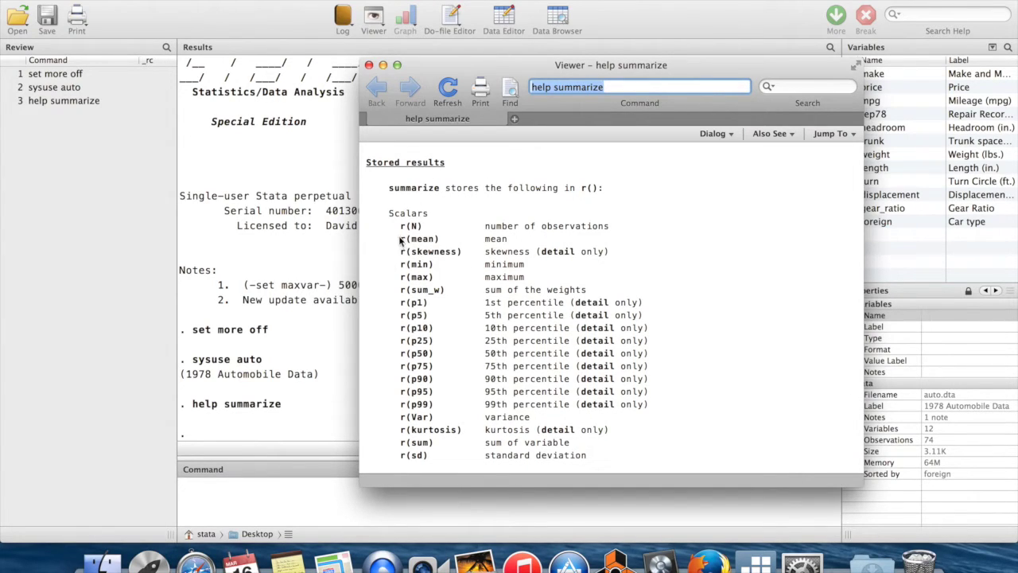
pyautogui.moveTo(401, 241); pyautogui.dragTo(505, 241)
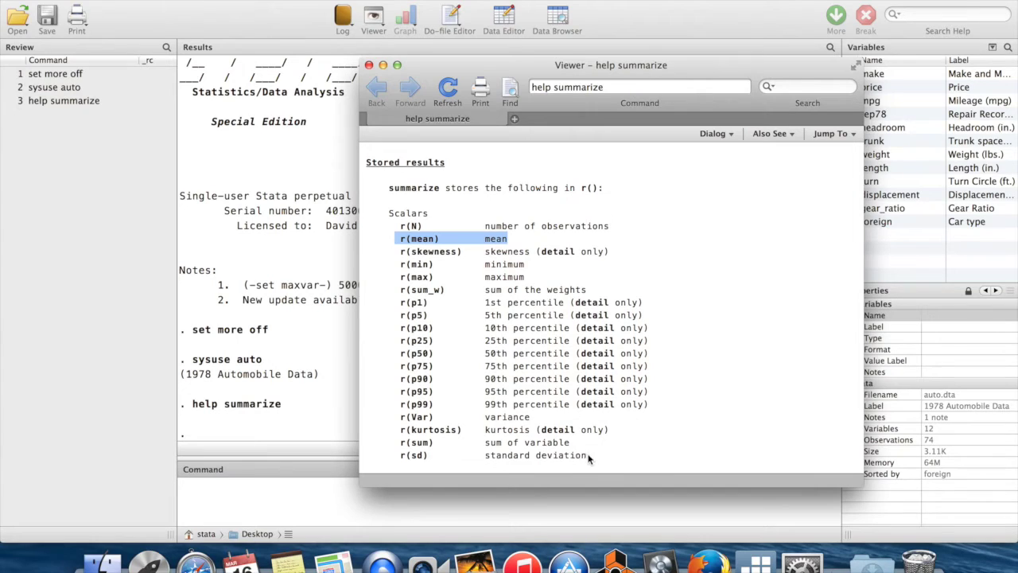
pyautogui.moveTo(589, 457); pyautogui.dragTo(427, 457)
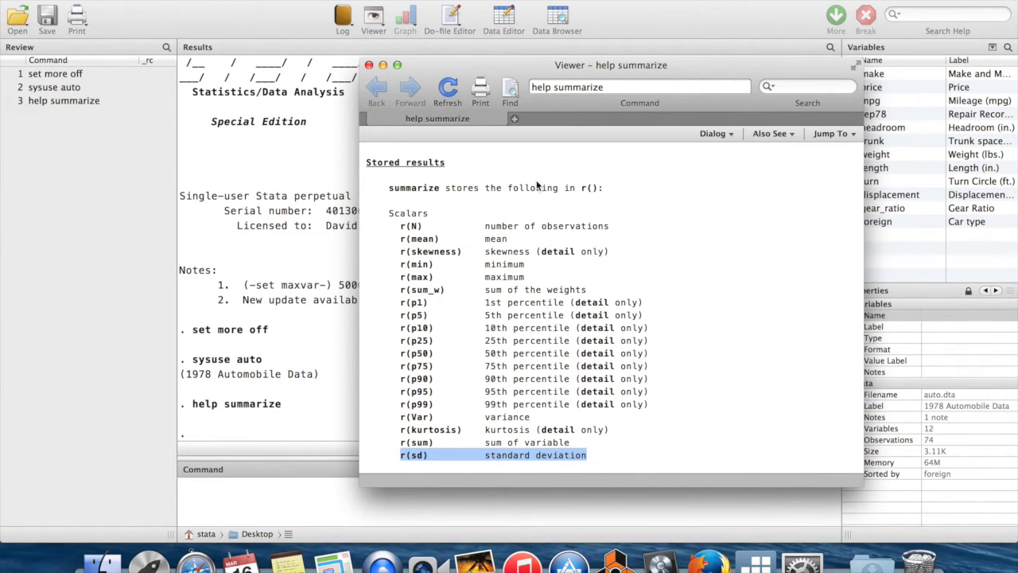
pyautogui.click(368, 65)
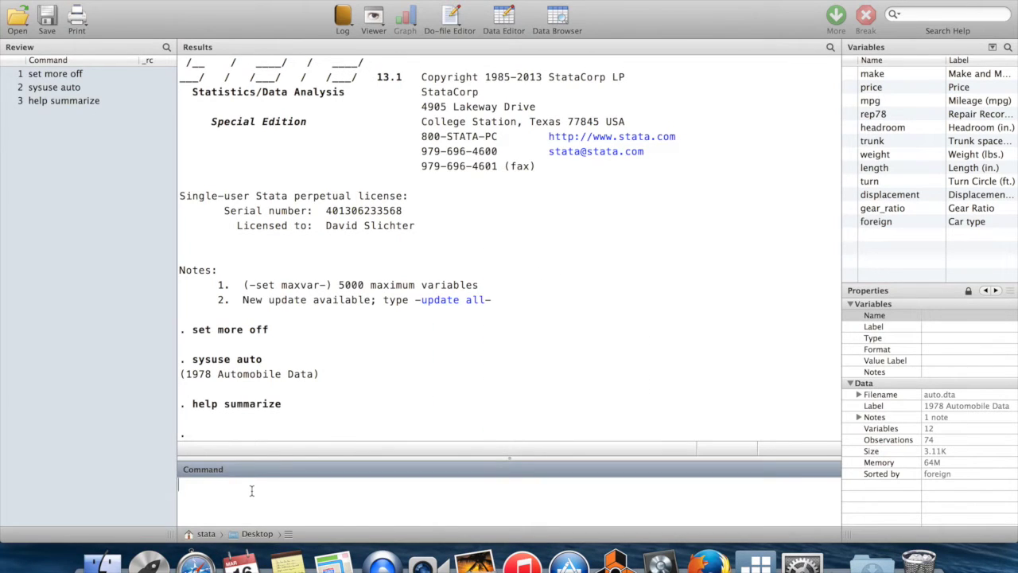
# Summarize price with 'sum price': 74 observations, mean 6165.257, std. dev. 2949.496.
pyautogui.moveTo(266, 362); pyautogui.dragTo(236, 362)
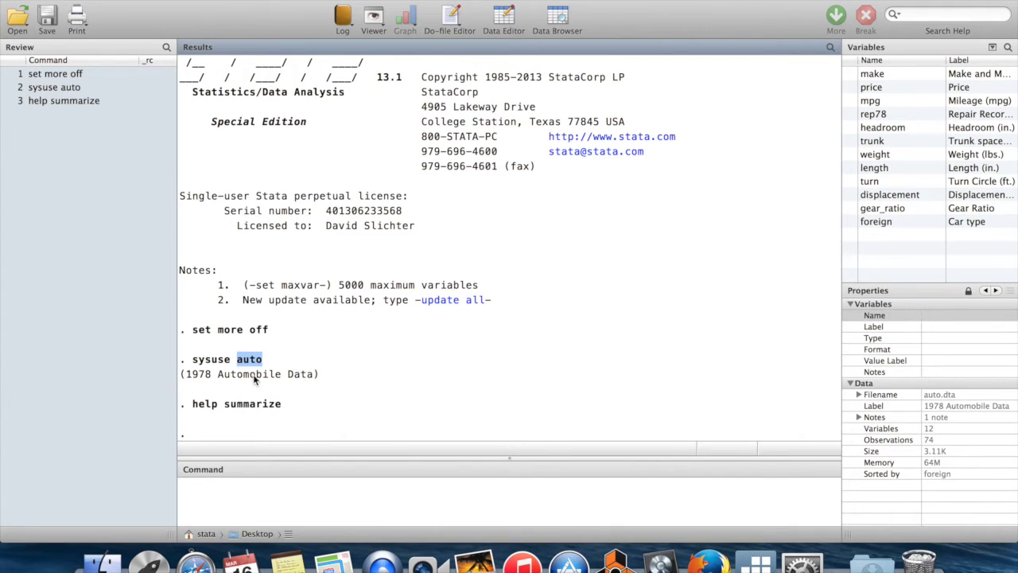
pyautogui.click(260, 502)
pyautogui.write('sum price')
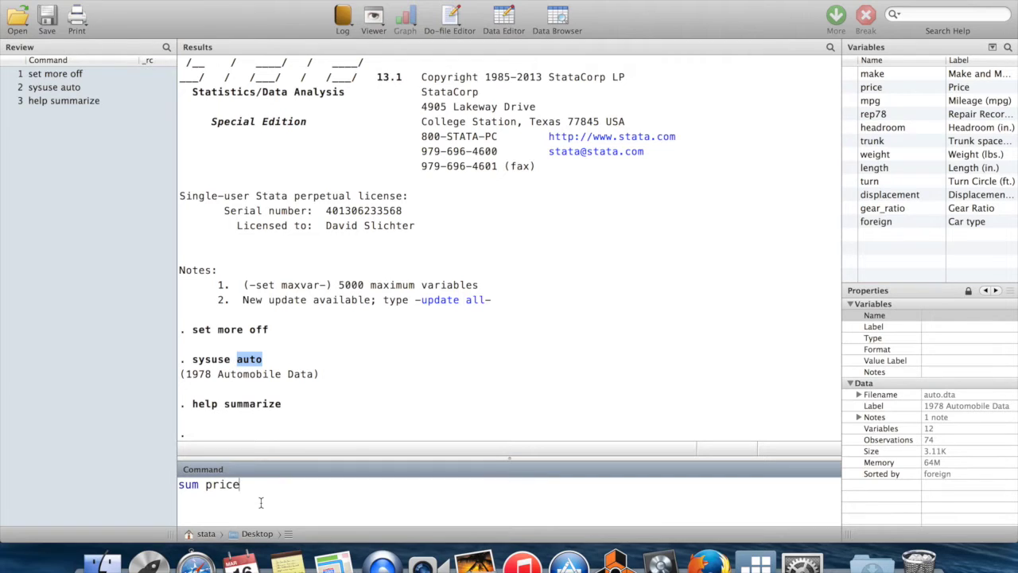
pyautogui.press('Return')
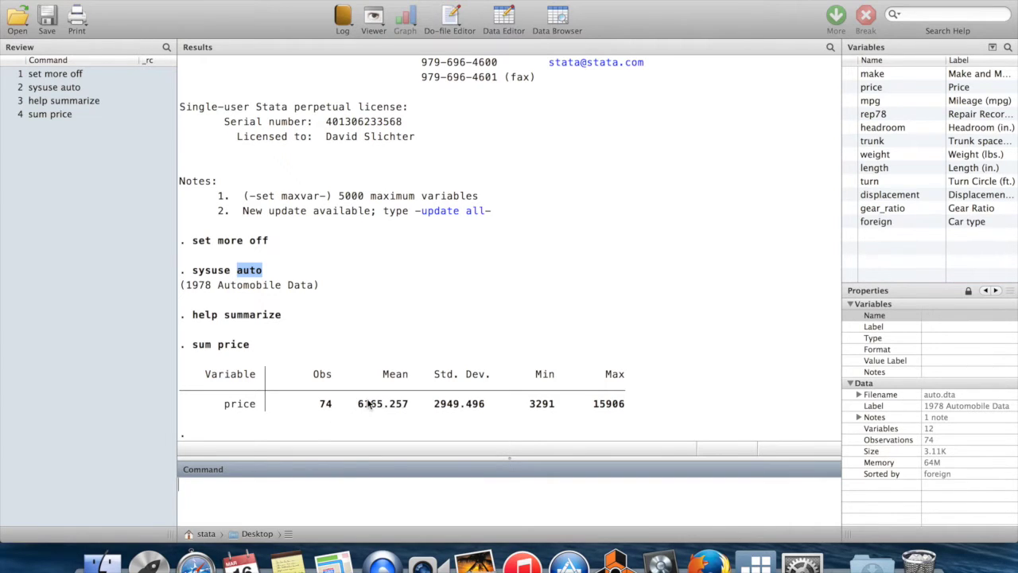
pyautogui.moveTo(354, 404); pyautogui.dragTo(408, 405)
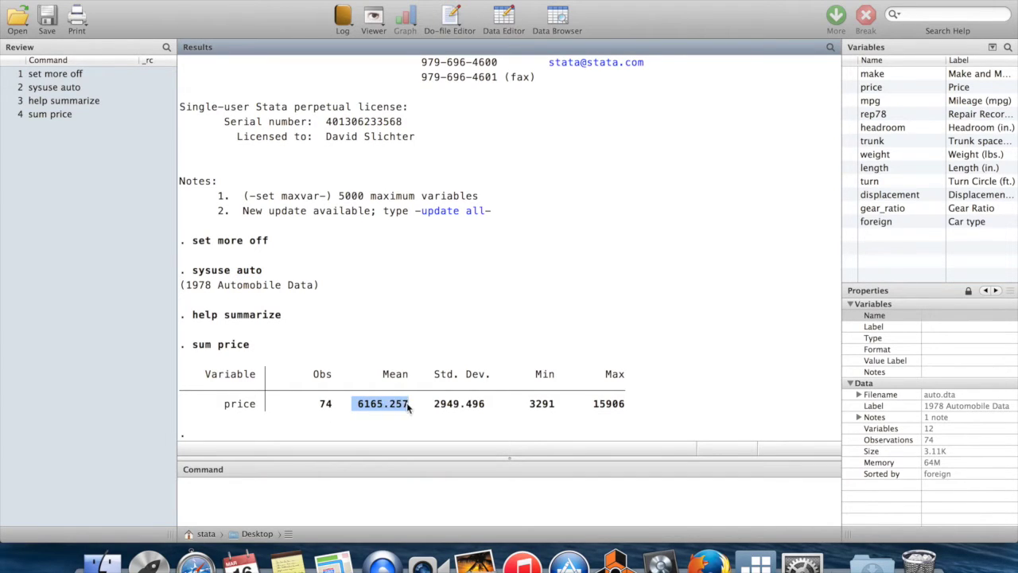
pyautogui.click(252, 498)
pyautogui.write('display')
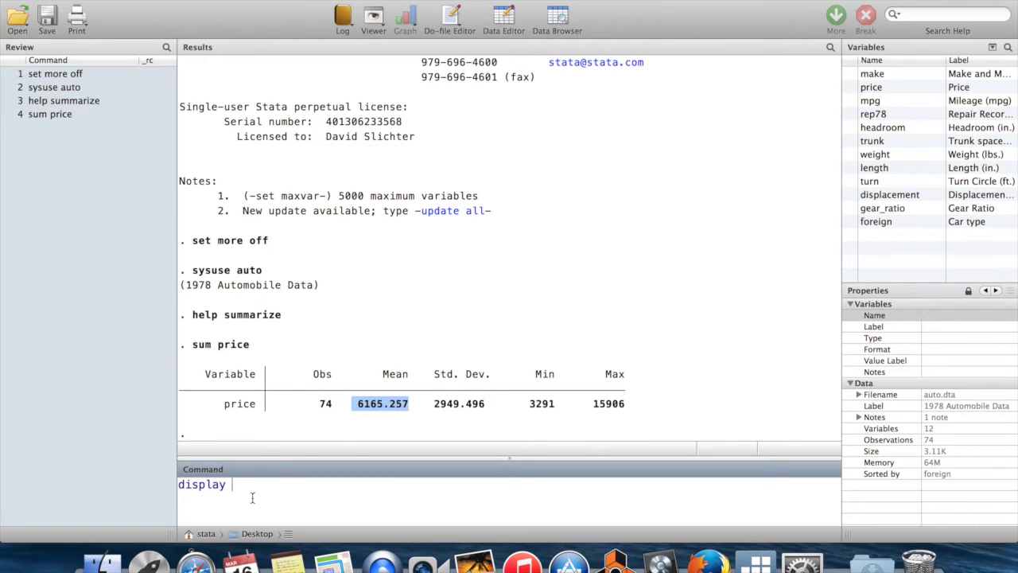
pyautogui.write(' r(mean)')
# Display the stored r(mean), printing 6165.2568.
pyautogui.doubleClick(235, 493)
pyautogui.click(299, 486)
pyautogui.press('Return')
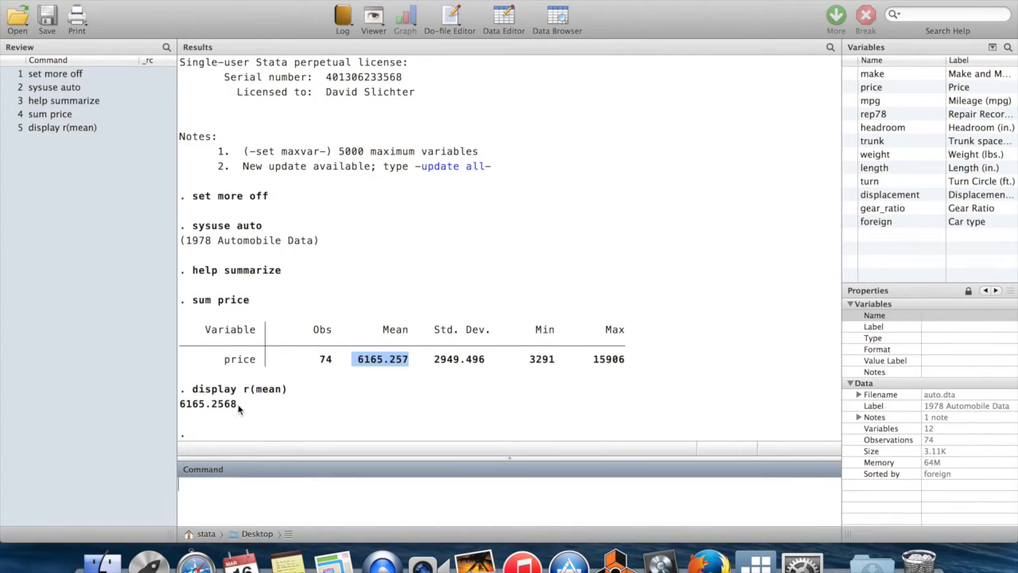
pyautogui.moveTo(239, 404); pyautogui.dragTo(181, 404)
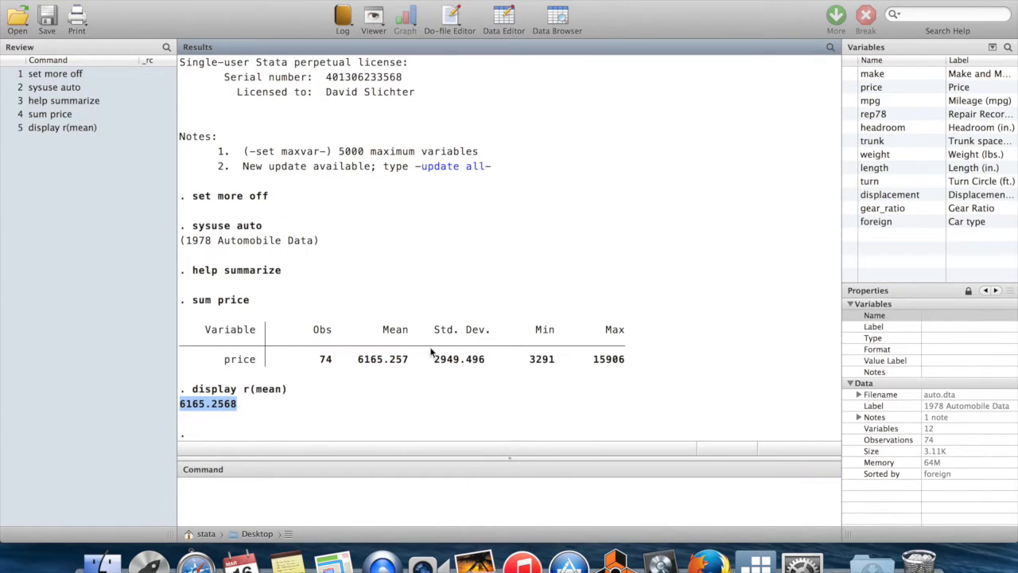
# Display the stored r(sd), printing 2949.4959, and compare it with the summary output.
pyautogui.click(245, 502)
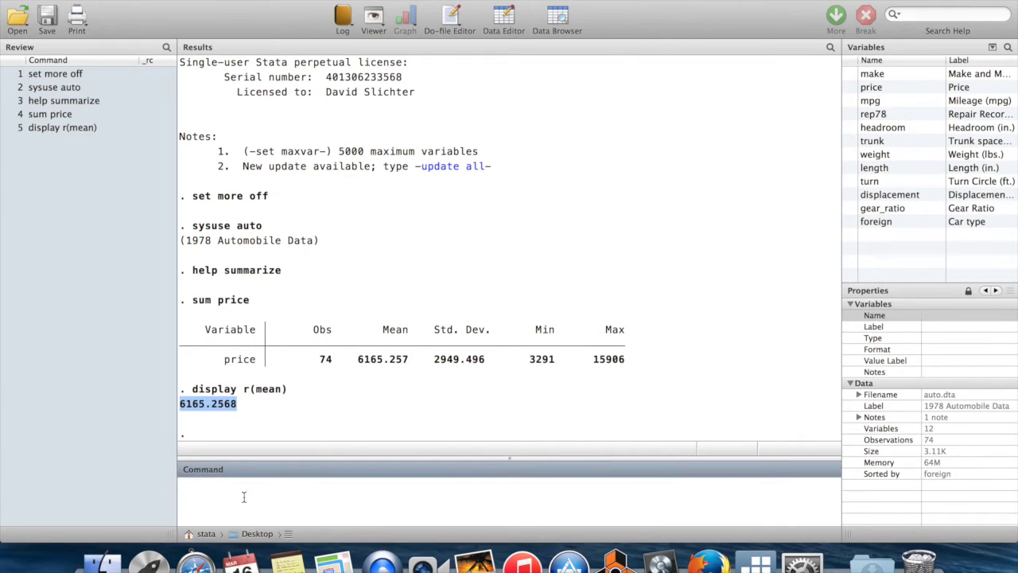
pyautogui.write('dsi')
pyautogui.press('BackSpace')
pyautogui.press('BackSpace')
pyautogui.write('isplay r(sd)')
pyautogui.press('Return')
pyautogui.click(488, 319)
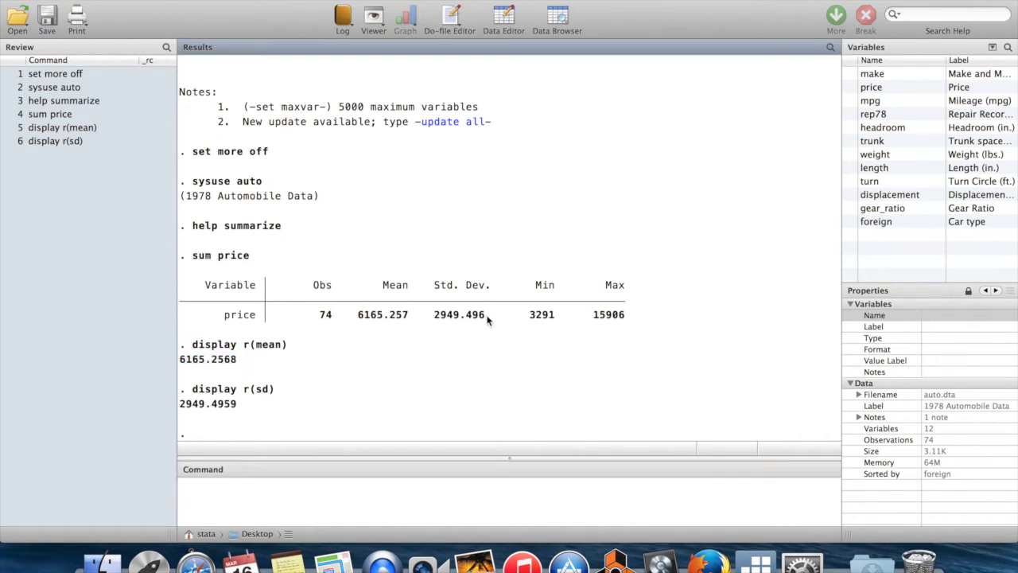
pyautogui.moveTo(487, 319); pyautogui.dragTo(437, 319)
pyautogui.click(235, 497)
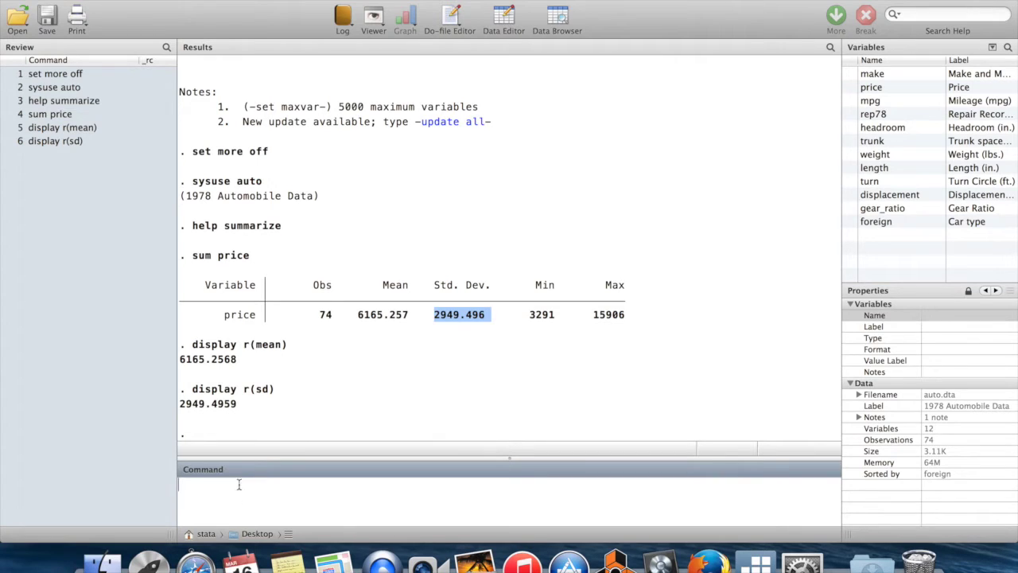
pyautogui.moveTo(277, 390); pyautogui.dragTo(243, 390)
pyautogui.moveTo(493, 315); pyautogui.dragTo(433, 314)
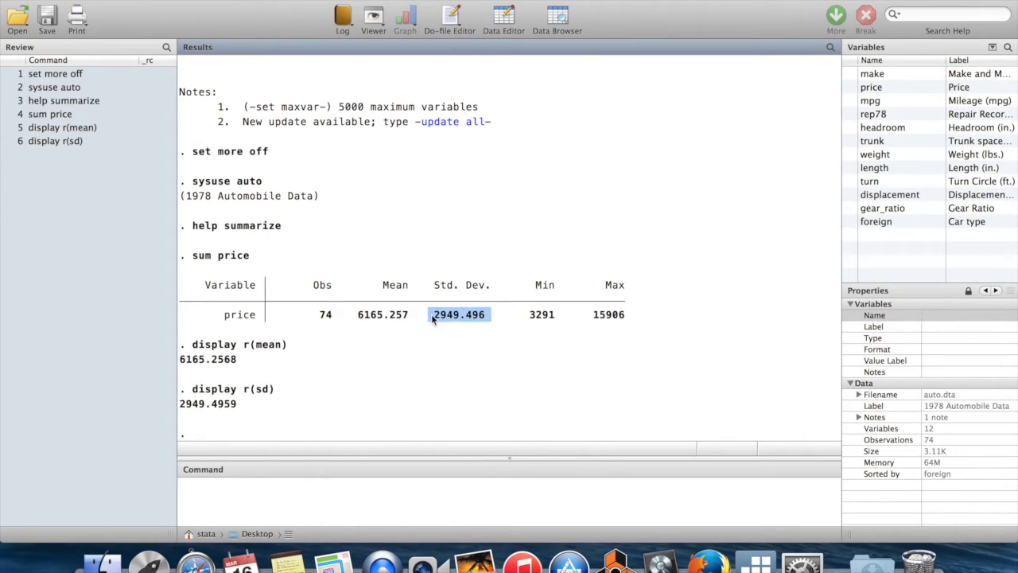
pyautogui.moveTo(276, 389); pyautogui.dragTo(256, 390)
pyautogui.click(215, 498)
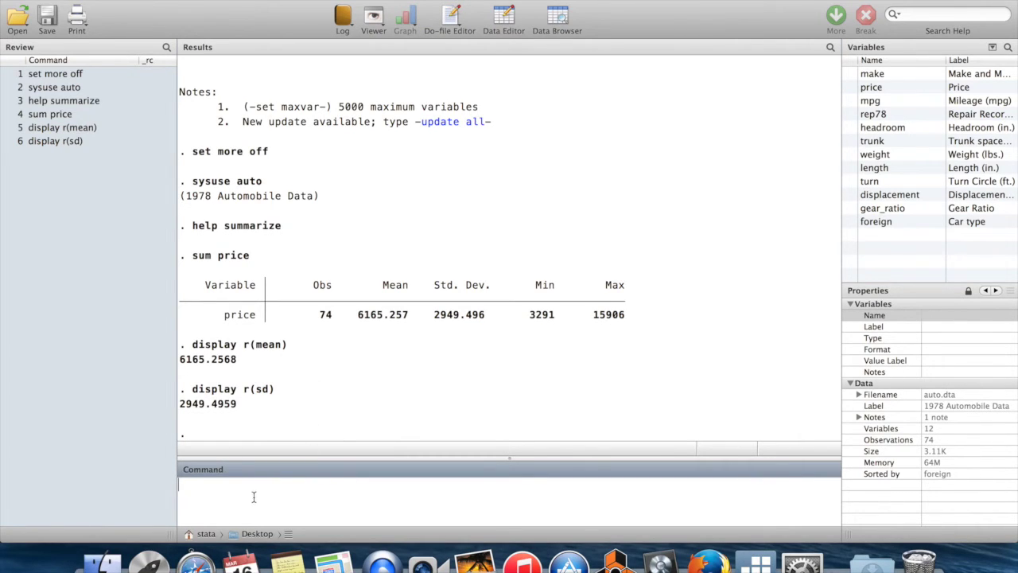
pyautogui.write('gen sd=')
# Generate sd=r(sd) and browse the data to confirm 2949.496 in every row.
pyautogui.write('r(sd)')
pyautogui.press('Return')
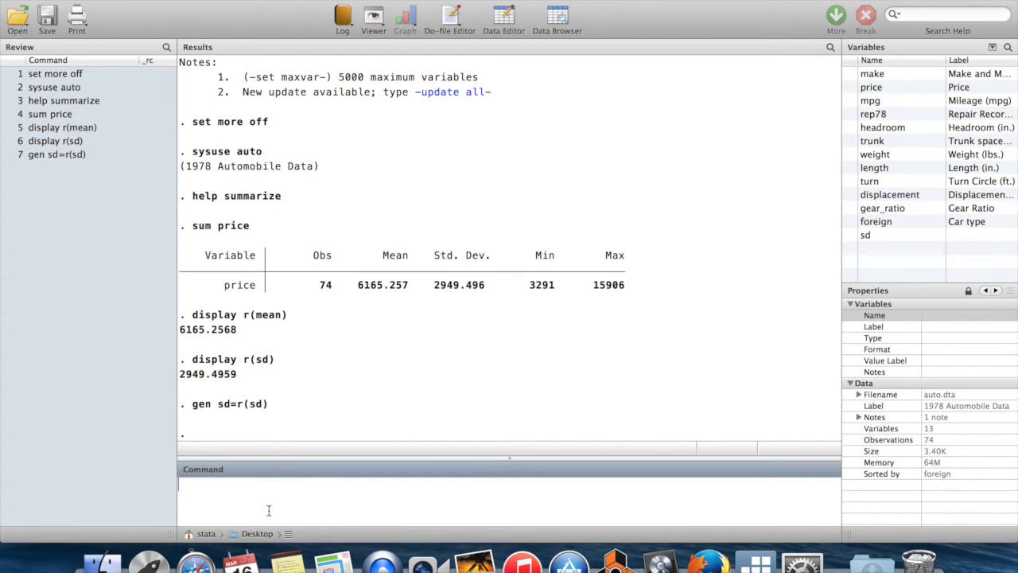
pyautogui.write('browse')
pyautogui.press('Return')
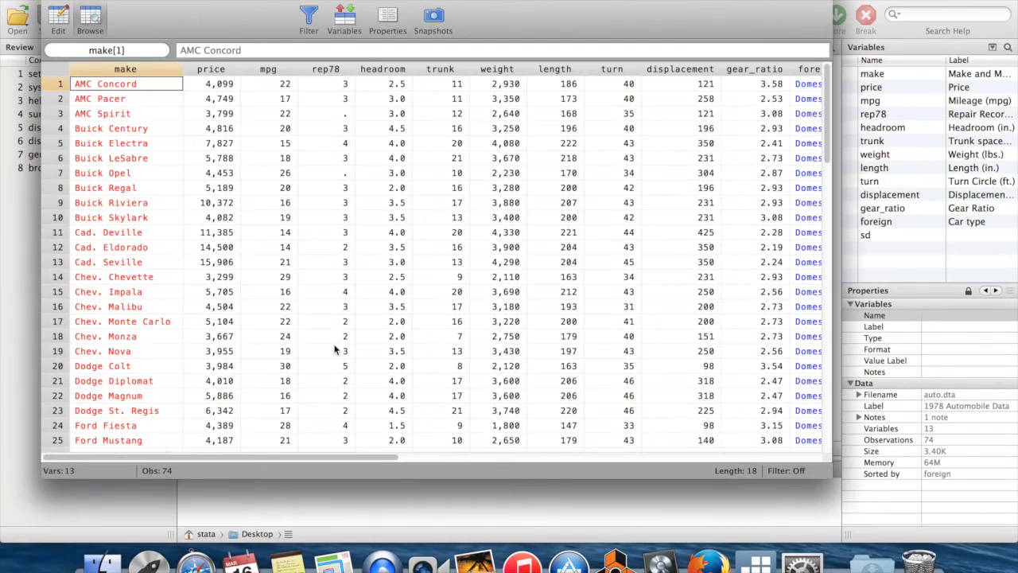
pyautogui.press('Right')
pyautogui.press('Right')
pyautogui.press('Right')
pyautogui.press('Right')
pyautogui.press('Right')
pyautogui.press('Right')
pyautogui.press('Right')
pyautogui.press('Right')
pyautogui.press('Right')
pyautogui.press('Right')
pyautogui.press('Right')
pyautogui.press('Right')
pyautogui.press('Right')
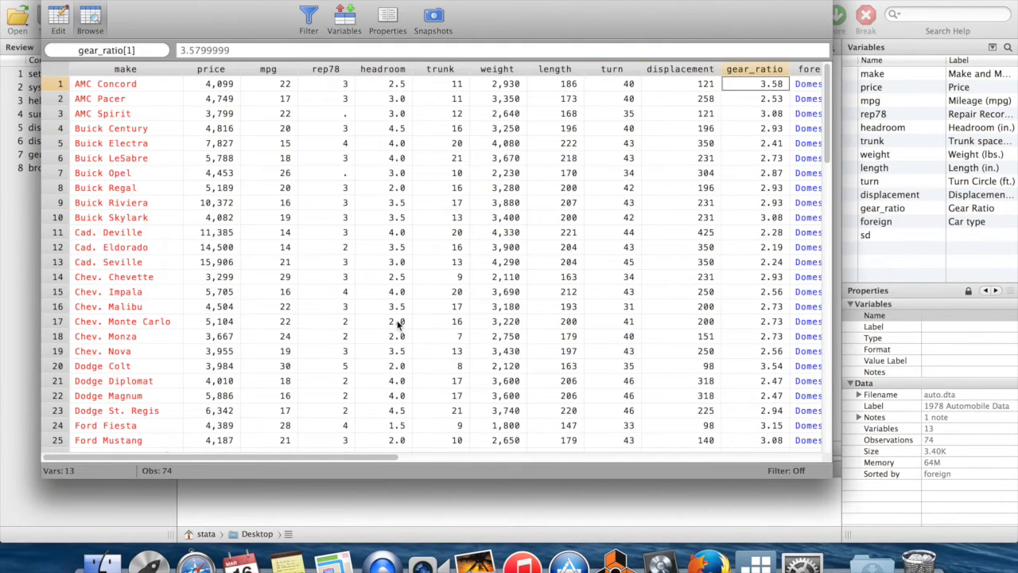
pyautogui.press('Left')
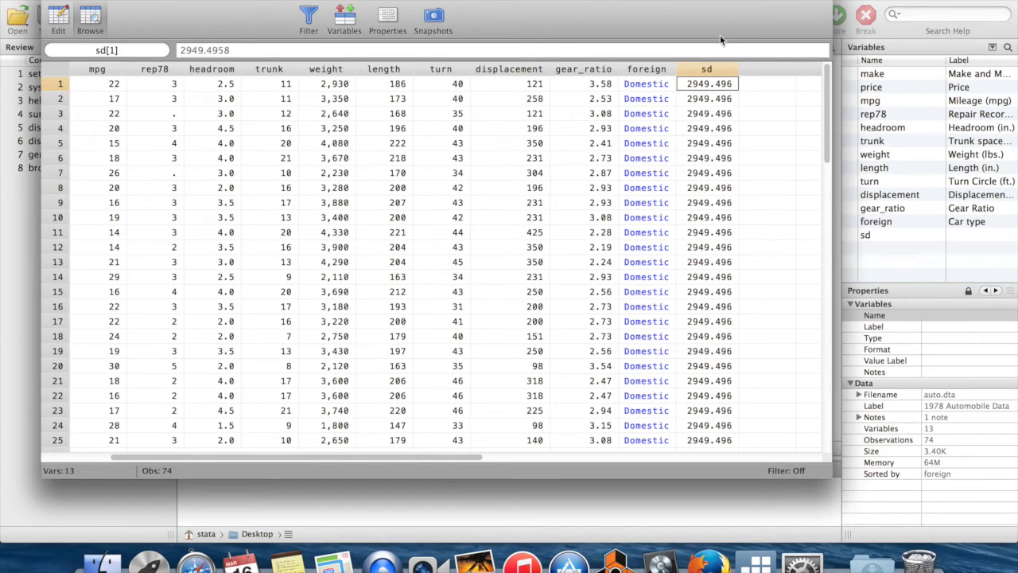
pyautogui.click(54, 5)
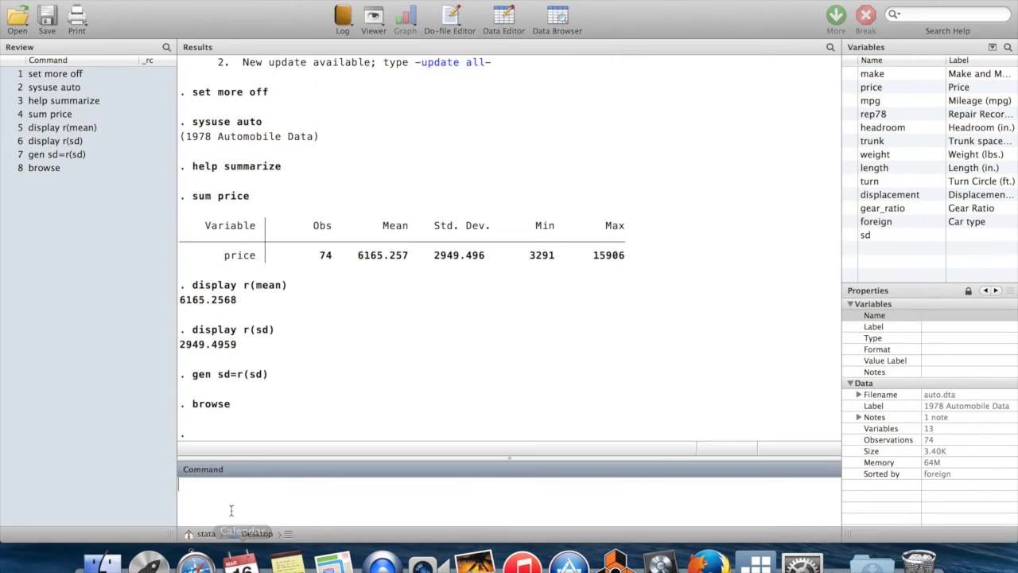
pyautogui.click(233, 497)
pyautogui.moveTo(271, 375); pyautogui.dragTo(254, 379)
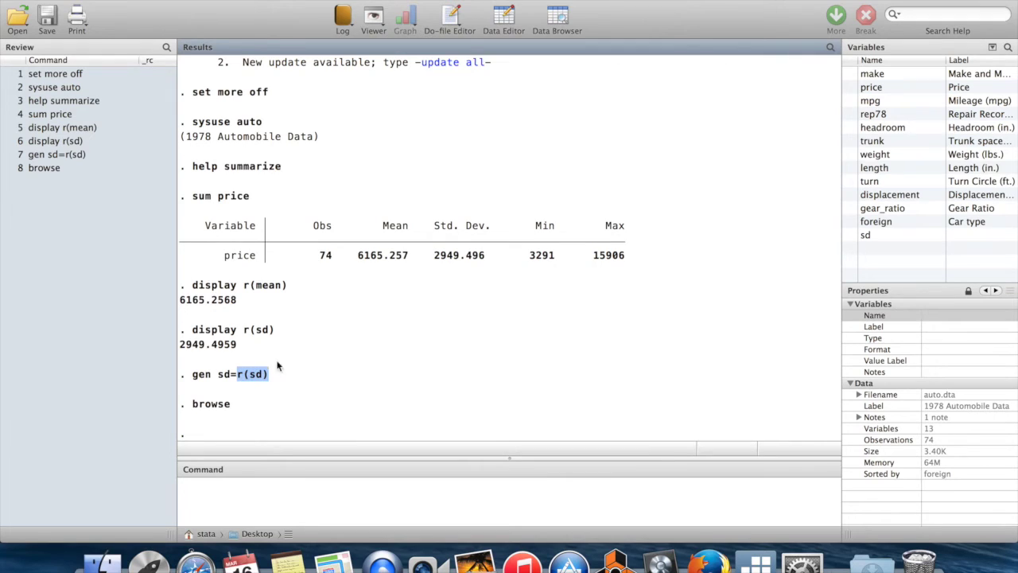
pyautogui.click(488, 259)
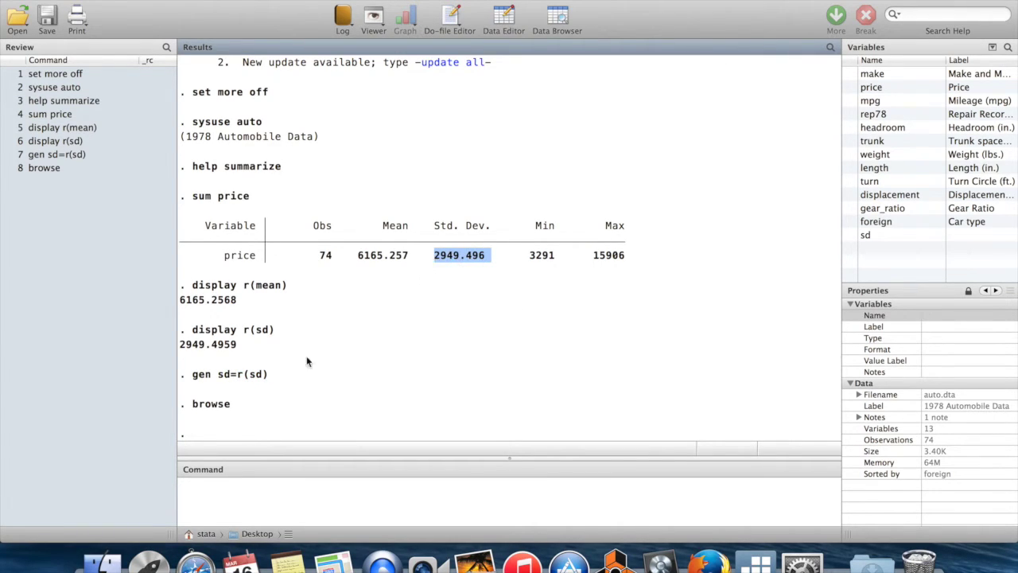
pyautogui.click(284, 375)
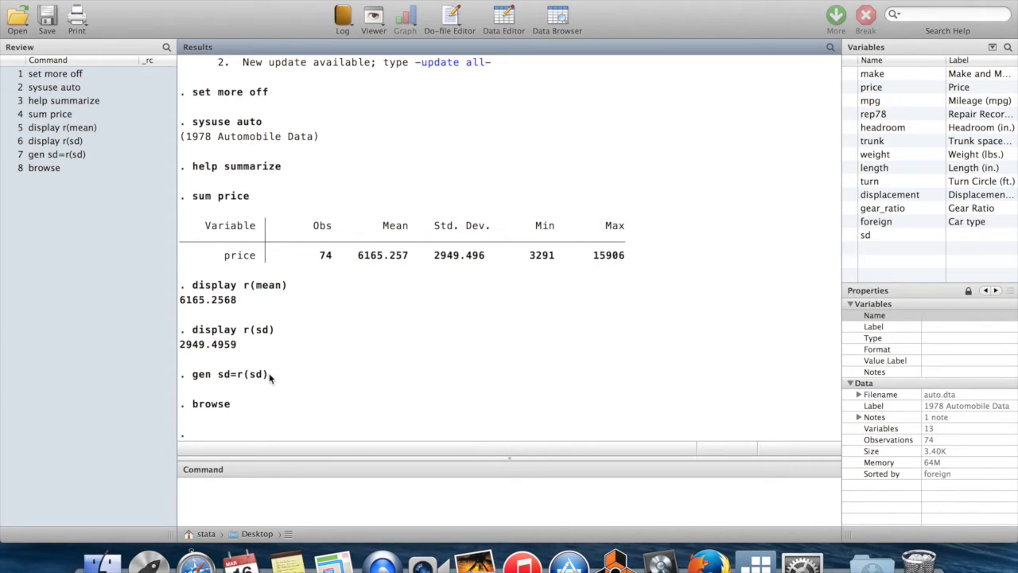
pyautogui.moveTo(270, 375); pyautogui.dragTo(241, 377)
pyautogui.moveTo(269, 375); pyautogui.dragTo(237, 376)
pyautogui.click(280, 373)
pyautogui.moveTo(253, 196); pyautogui.dragTo(197, 198)
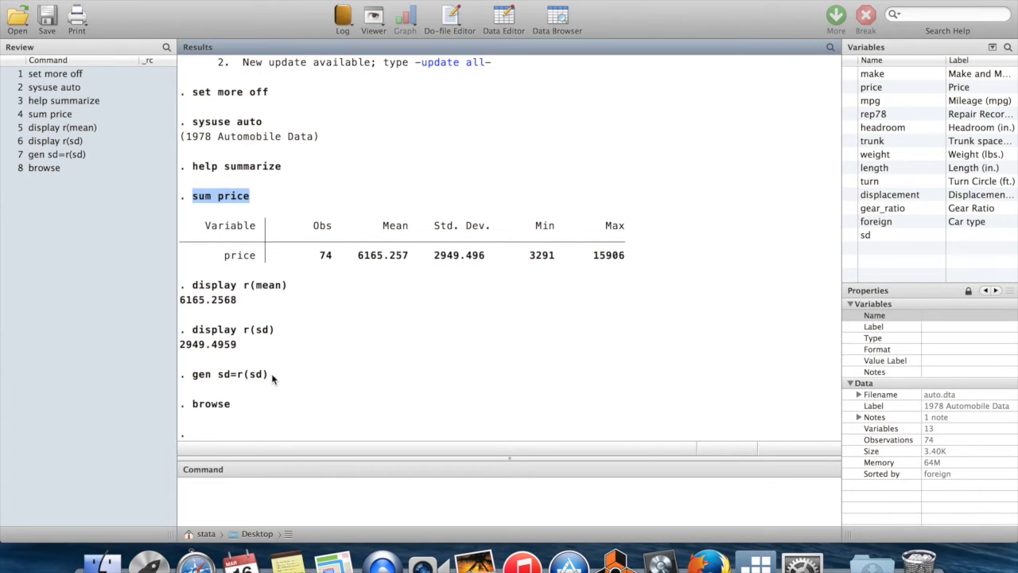
pyautogui.moveTo(270, 374); pyautogui.dragTo(237, 374)
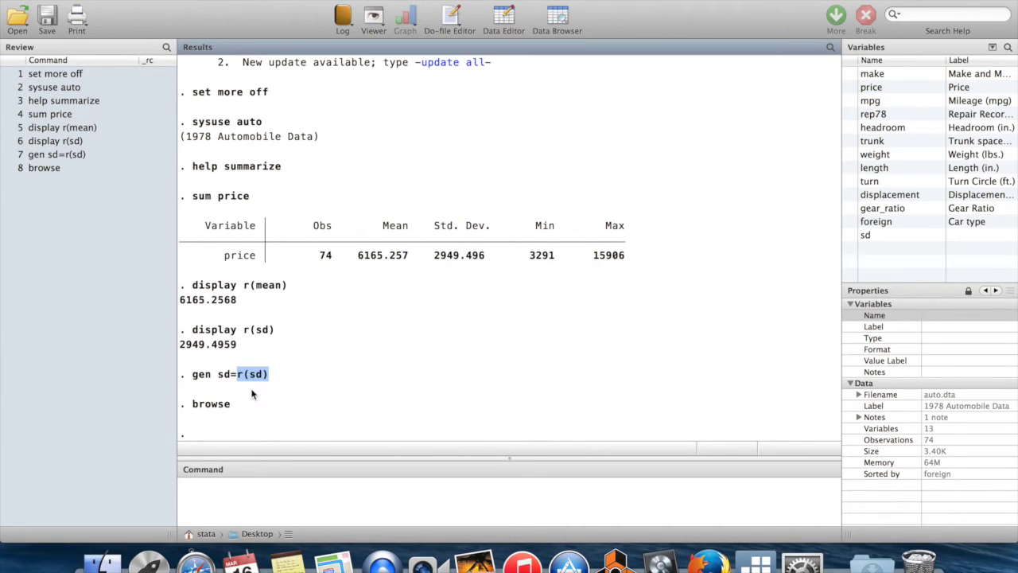
pyautogui.click(273, 374)
pyautogui.moveTo(272, 374); pyautogui.dragTo(237, 377)
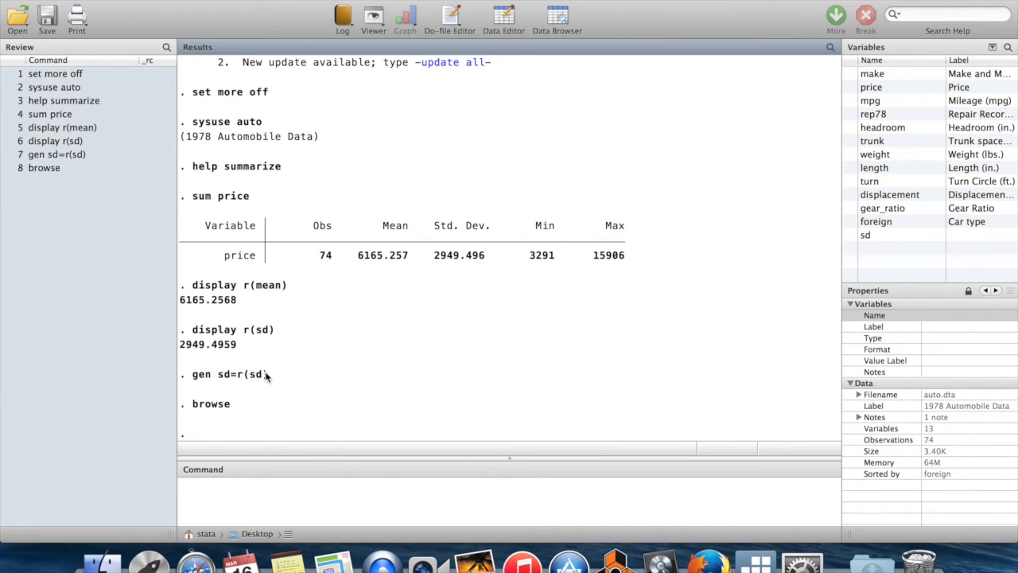
pyautogui.moveTo(268, 375); pyautogui.dragTo(240, 377)
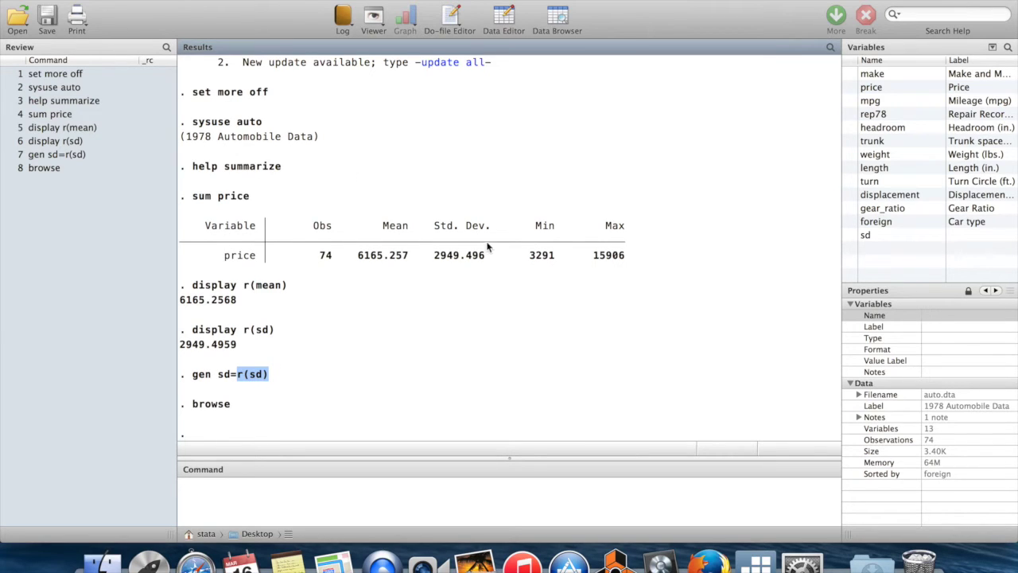
pyautogui.moveTo(492, 255); pyautogui.dragTo(436, 257)
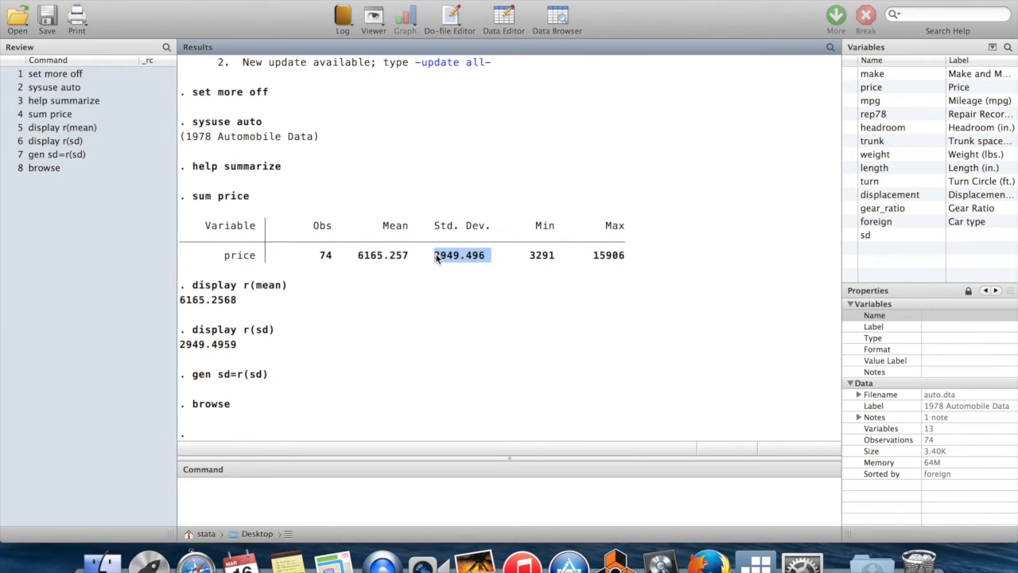
pyautogui.click(292, 376)
pyautogui.click(214, 502)
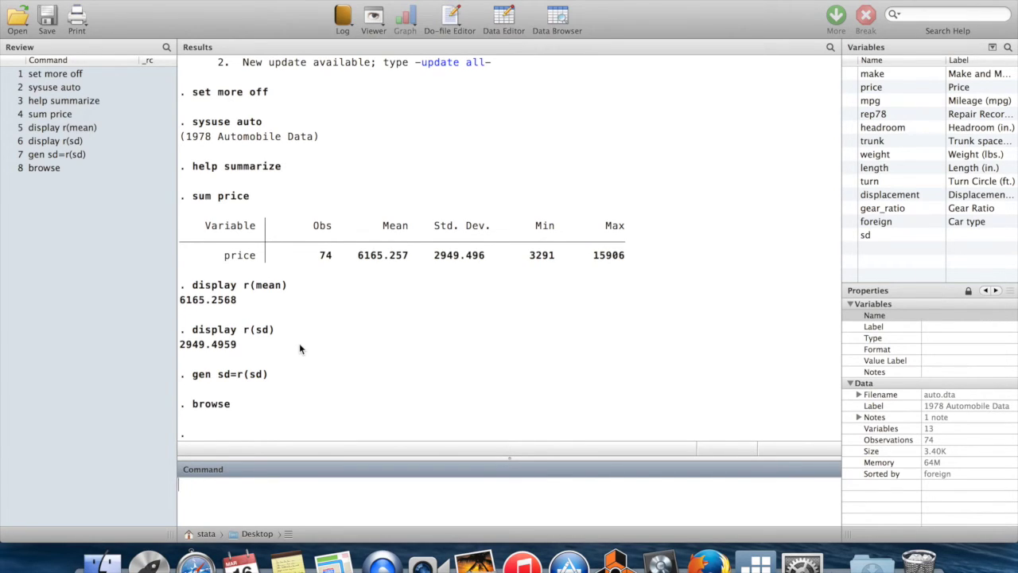
# Regress price on mpg: mpg coefficient -238.8943, constant 11253.06, R-squared 0.2196.
pyautogui.write('reg price mpg')
pyautogui.press('Return')
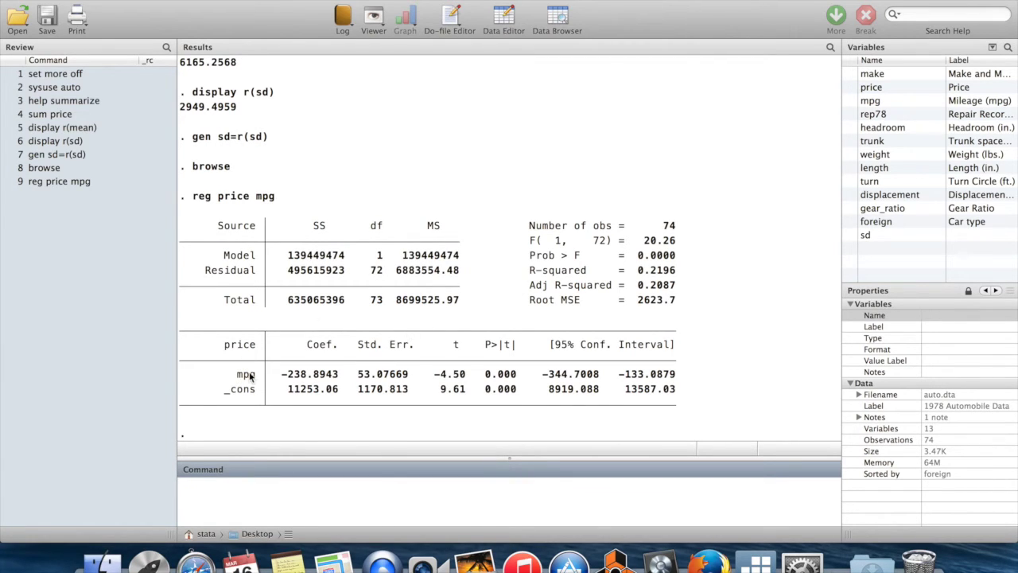
pyautogui.moveTo(283, 377); pyautogui.dragTo(339, 379)
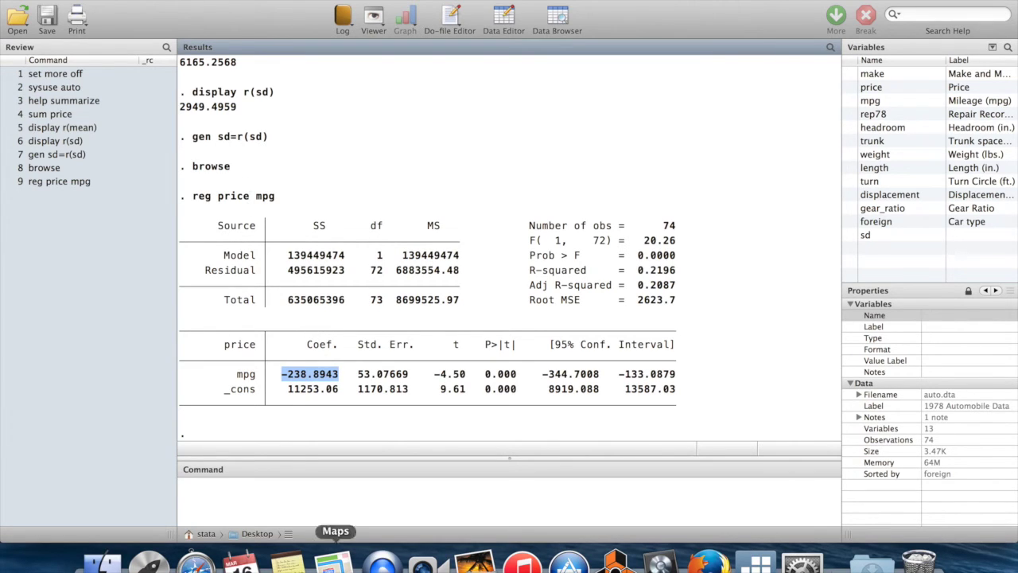
pyautogui.click(236, 509)
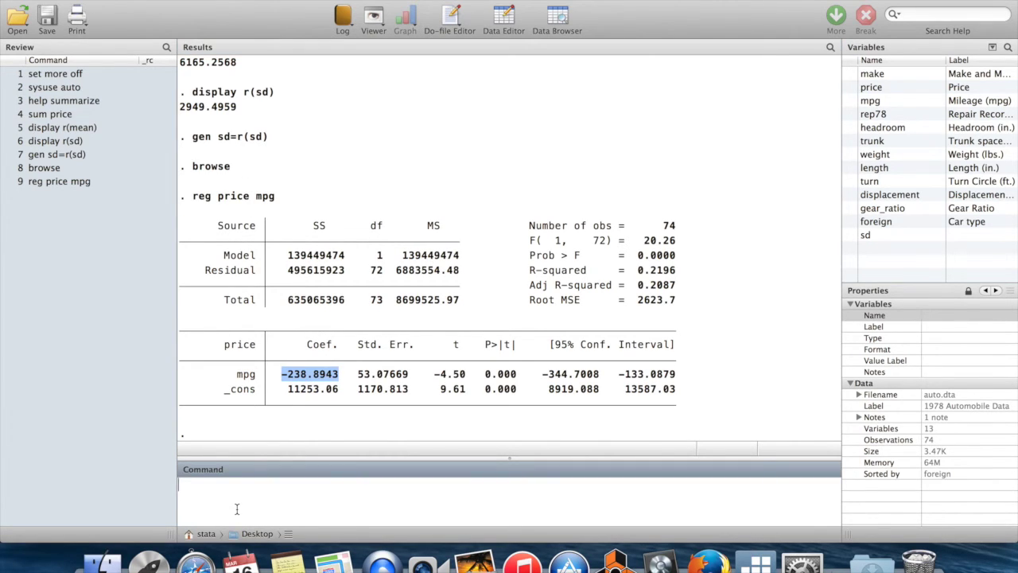
pyautogui.click(344, 373)
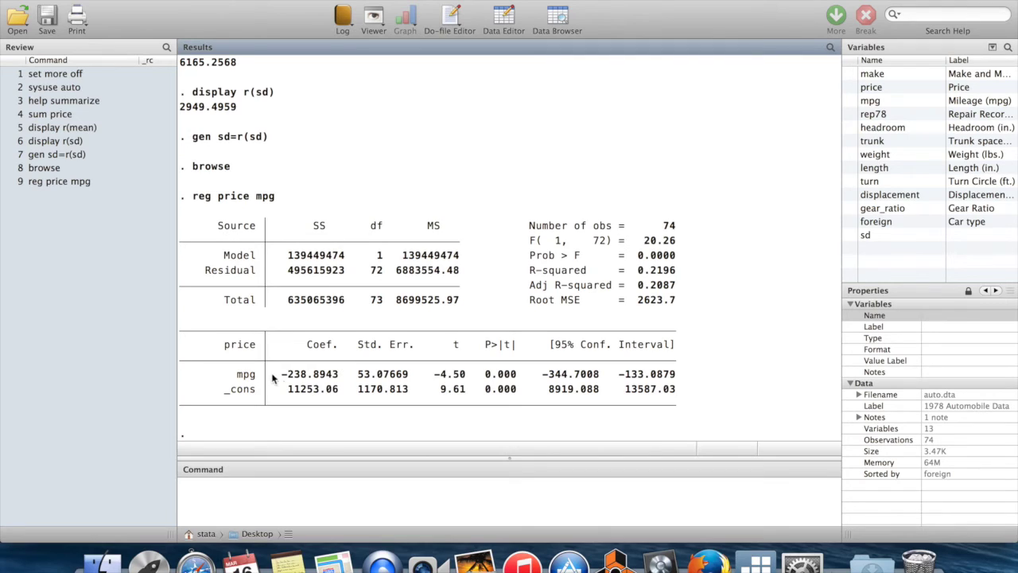
pyautogui.click(202, 497)
# Display the stored mpg coefficient _b[mpg], printing -238.89435.
pyautogui.write('display ')
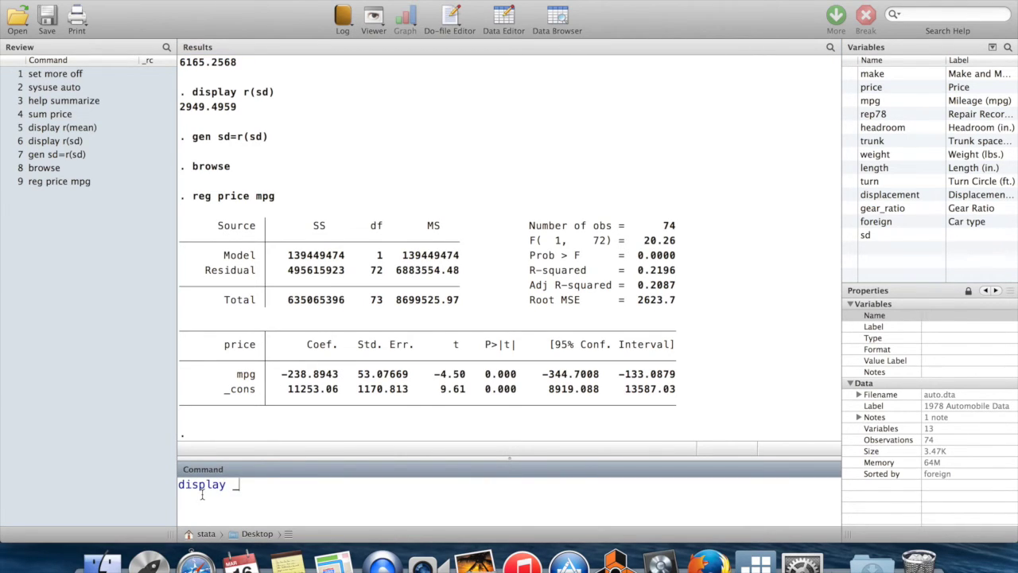
pyautogui.write('_b')
pyautogui.write('[]')
pyautogui.write('mpg')
pyautogui.press('Return')
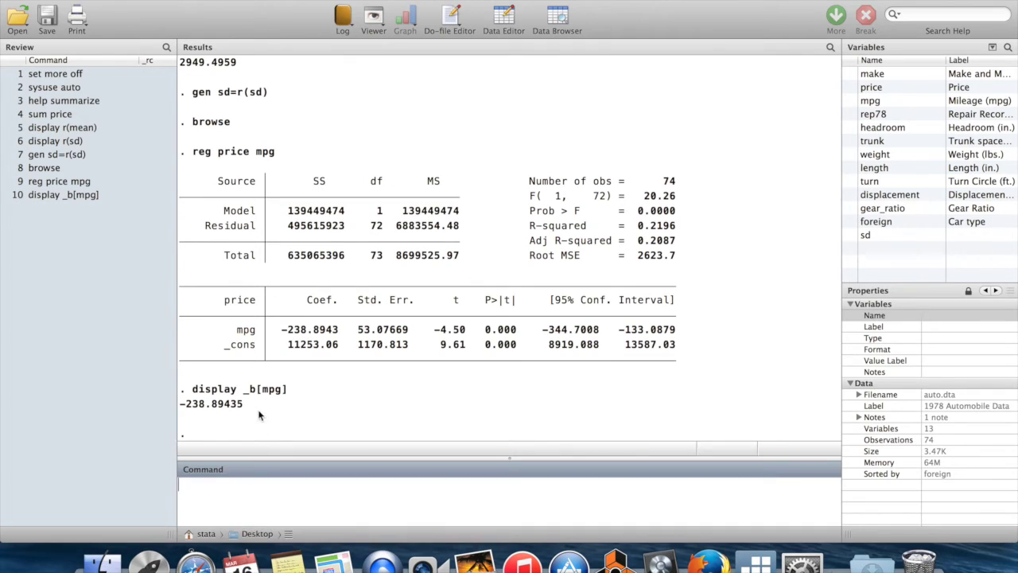
pyautogui.moveTo(243, 395); pyautogui.dragTo(303, 395)
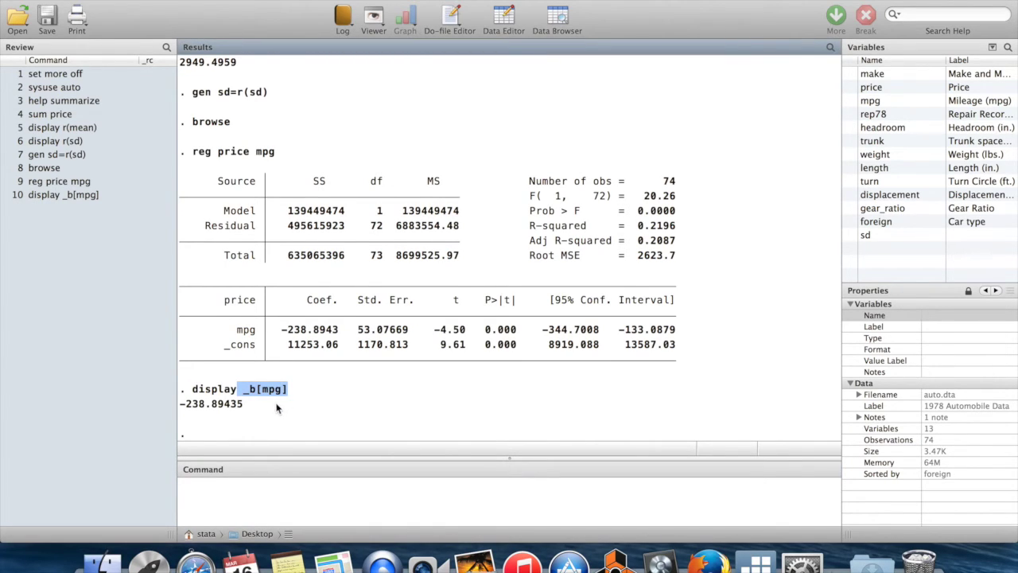
pyautogui.click(272, 396)
pyautogui.moveTo(224, 346); pyautogui.dragTo(252, 349)
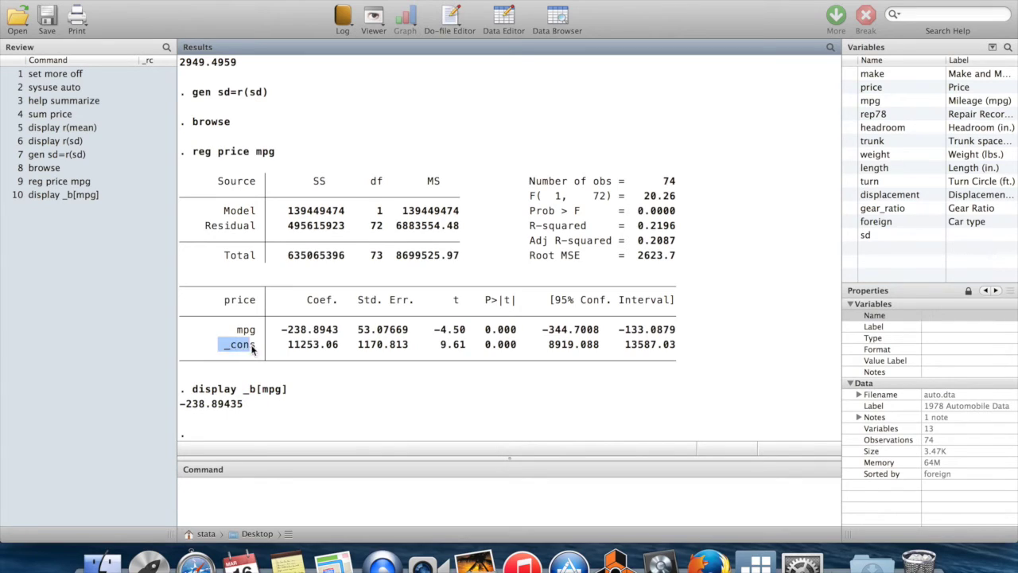
# Display the constant's coefficient _b[_cons], printing 11253.061.
pyautogui.click(82, 195)
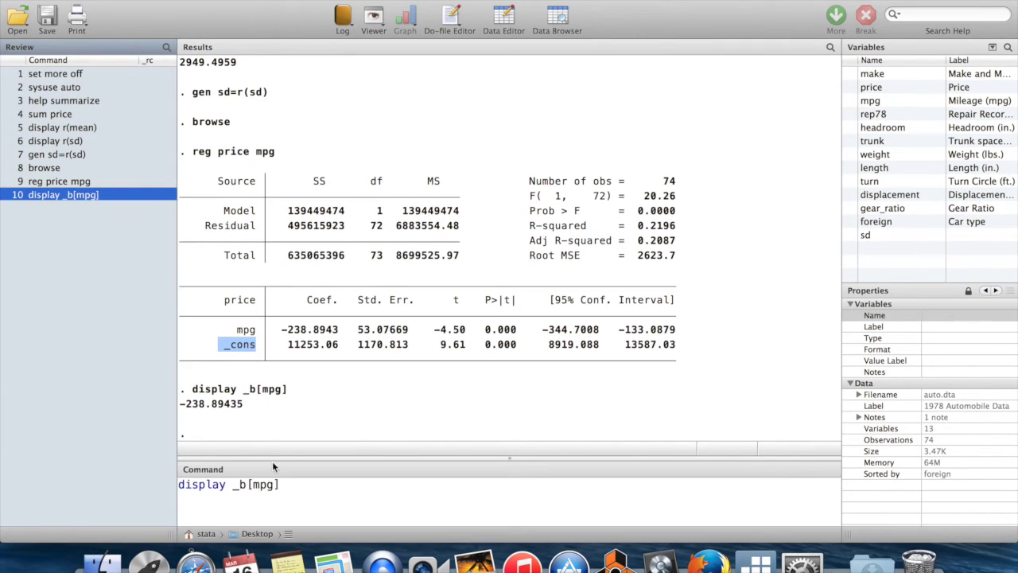
pyautogui.press('Left')
pyautogui.press('BackSpace')
pyautogui.press('BackSpace')
pyautogui.press('BackSpace')
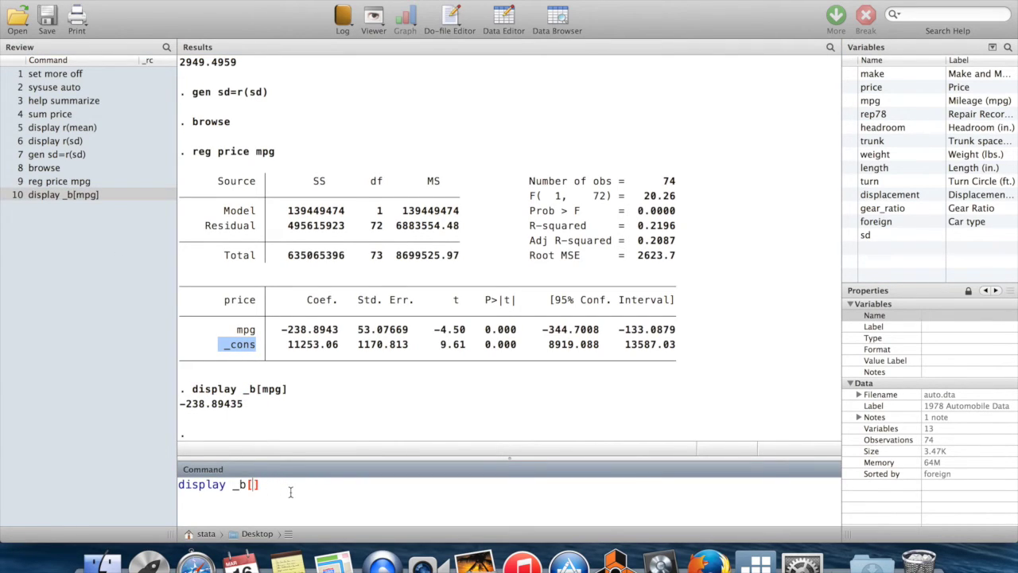
pyautogui.write('_cons')
pyautogui.press('Return')
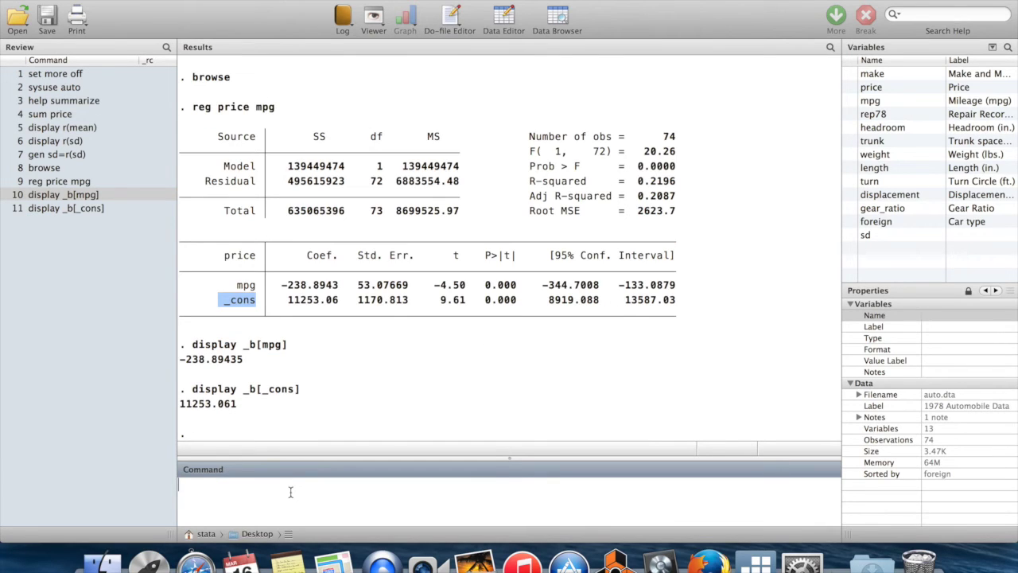
pyautogui.moveTo(342, 299); pyautogui.dragTo(288, 301)
pyautogui.click(223, 491)
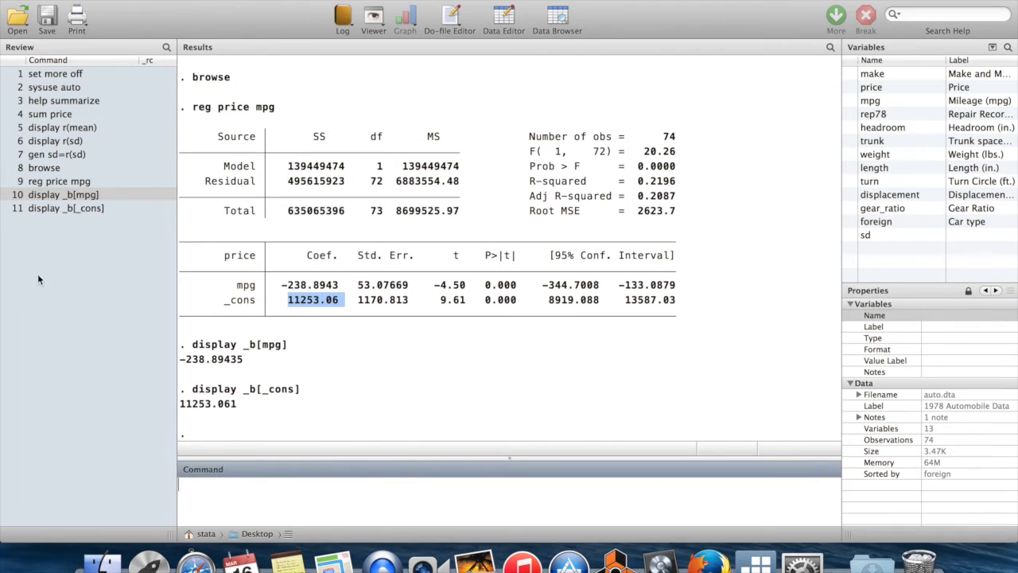
# Display the constant's standard error _se[_cons], printing 1170.8128.
pyautogui.click(77, 208)
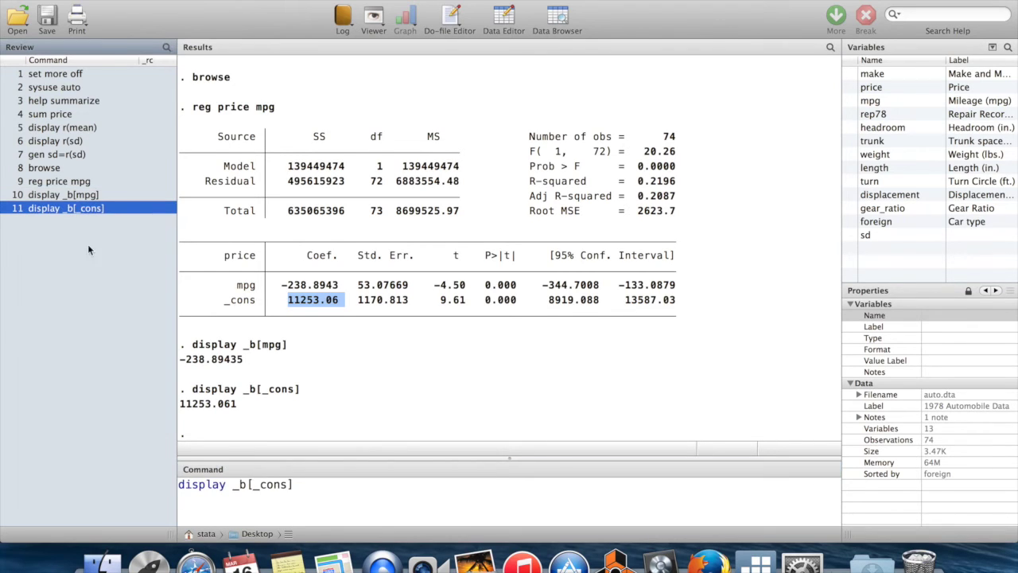
pyautogui.click(248, 484)
pyautogui.press('BackSpace')
pyautogui.write('se')
pyautogui.press('Return')
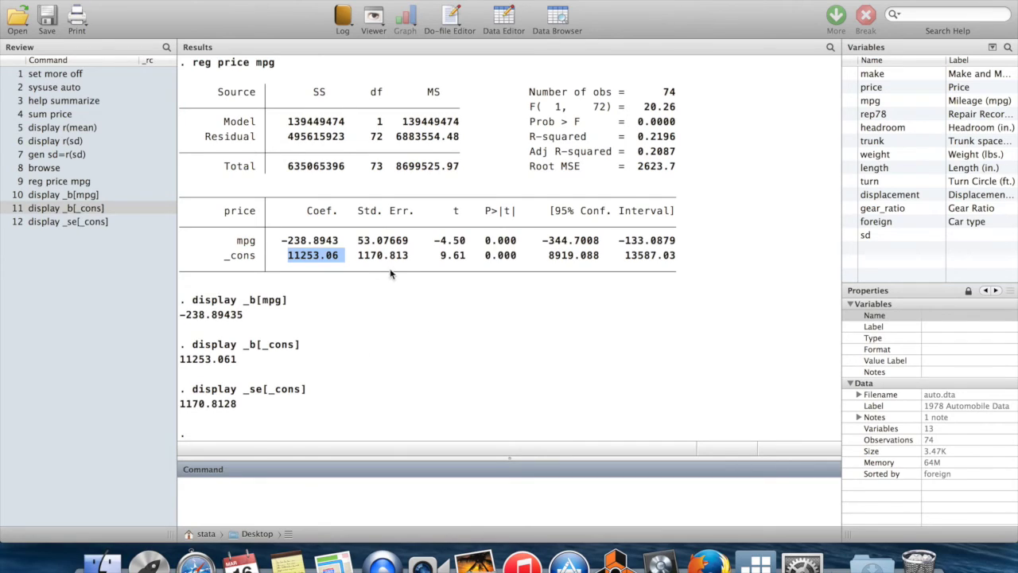
pyautogui.moveTo(413, 256); pyautogui.dragTo(357, 255)
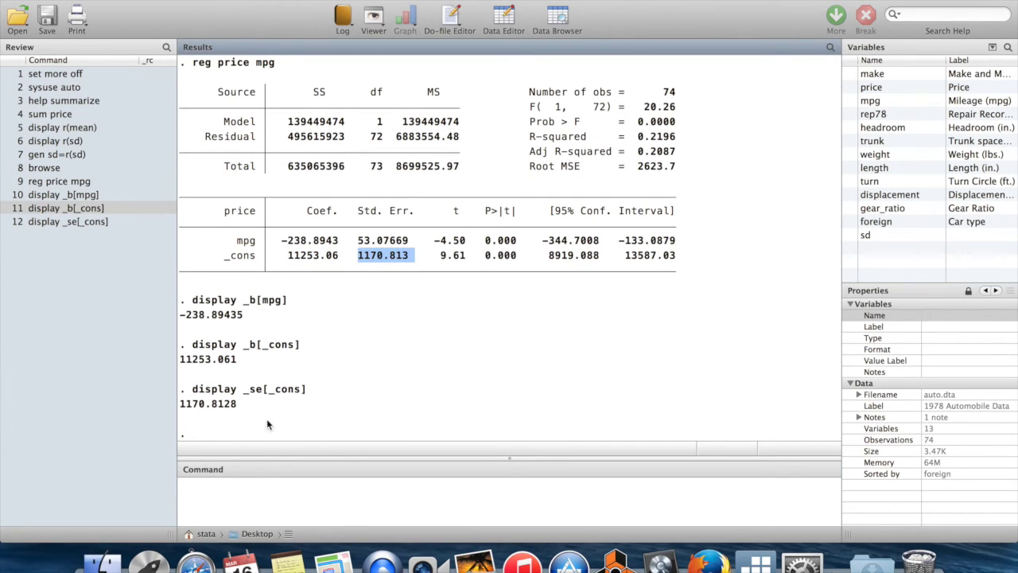
pyautogui.click(214, 492)
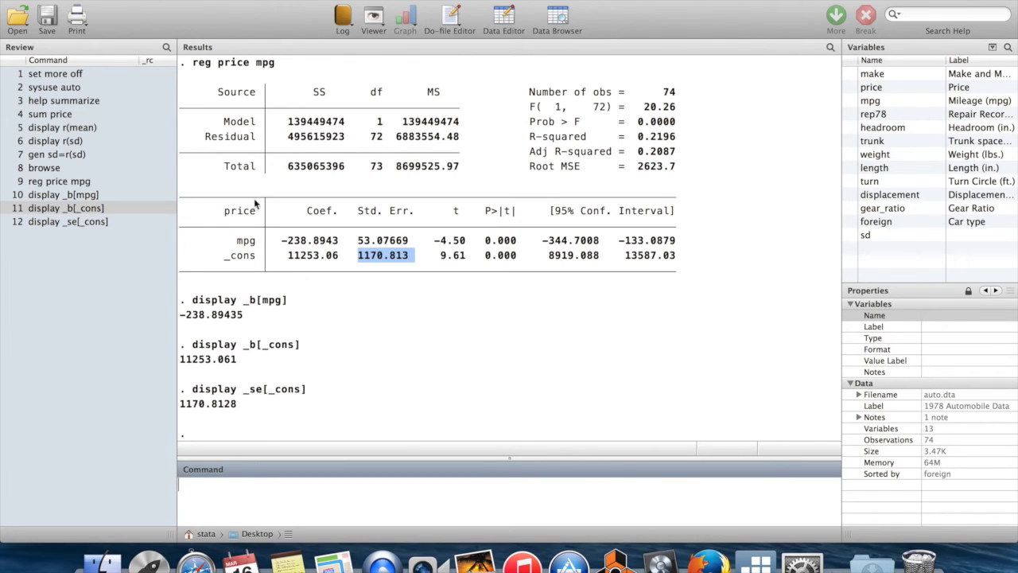
# Run 'predict pricehat' to store the fitted prices, bringing the data to 14 variables.
pyautogui.moveTo(338, 255); pyautogui.dragTo(287, 243)
pyautogui.click(333, 265)
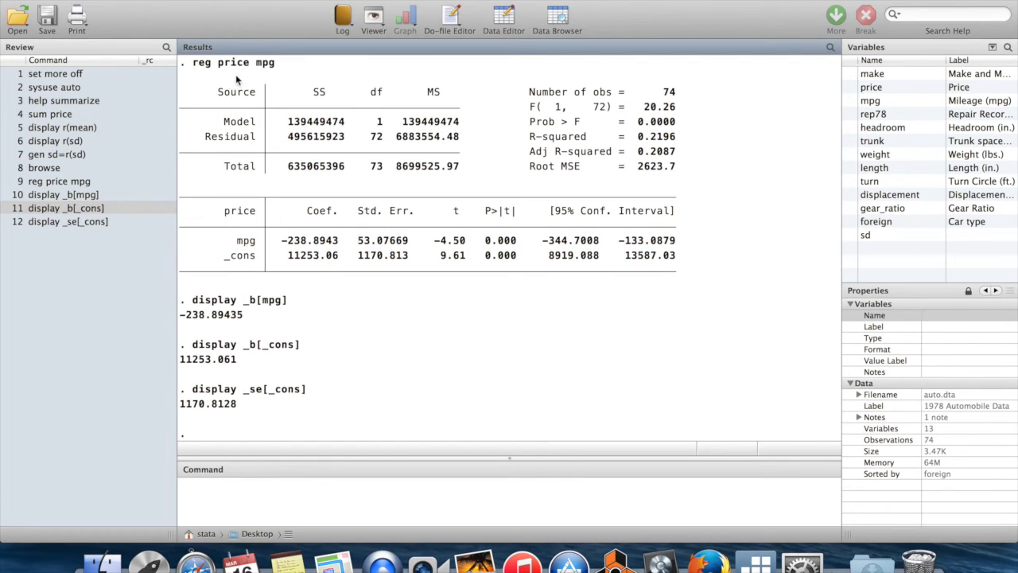
pyautogui.moveTo(218, 64); pyautogui.dragTo(249, 68)
pyautogui.moveTo(277, 63); pyautogui.dragTo(259, 66)
pyautogui.click(218, 494)
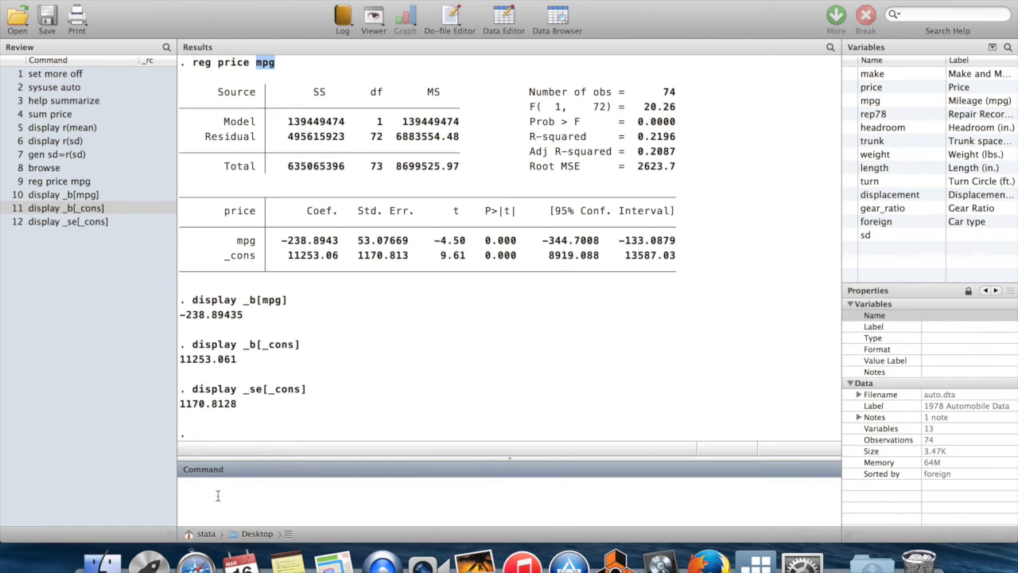
pyautogui.write('predict yh')
pyautogui.press('BackSpace')
pyautogui.press('BackSpace')
pyautogui.write('pricehat')
pyautogui.moveTo(266, 491); pyautogui.dragTo(233, 491)
pyautogui.click(304, 488)
pyautogui.press('Return')
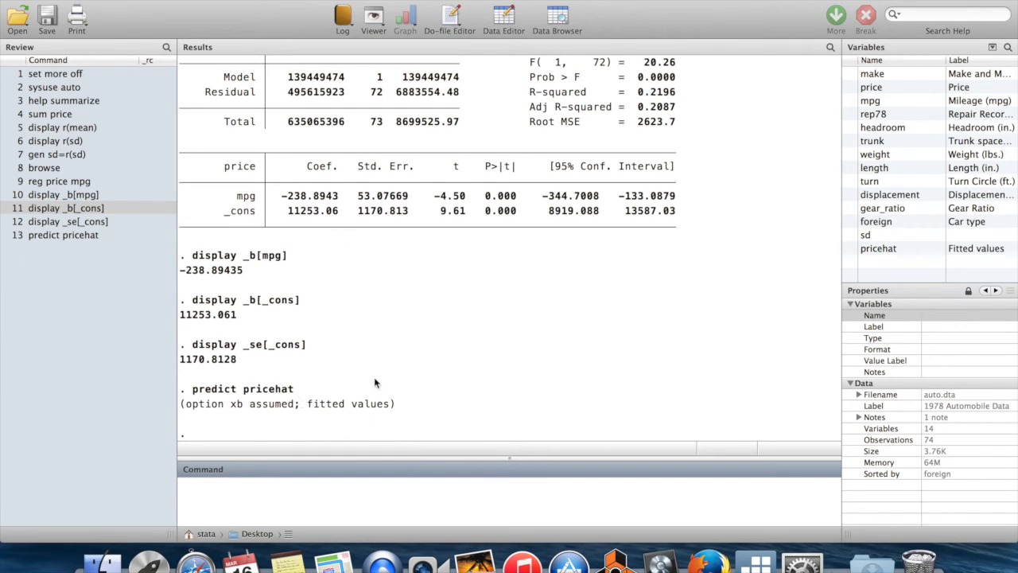
pyautogui.write('browse')
# Browse to the pricehat column, compare observation 12's fitted value with its mpg, then close the browser.
pyautogui.press('Return')
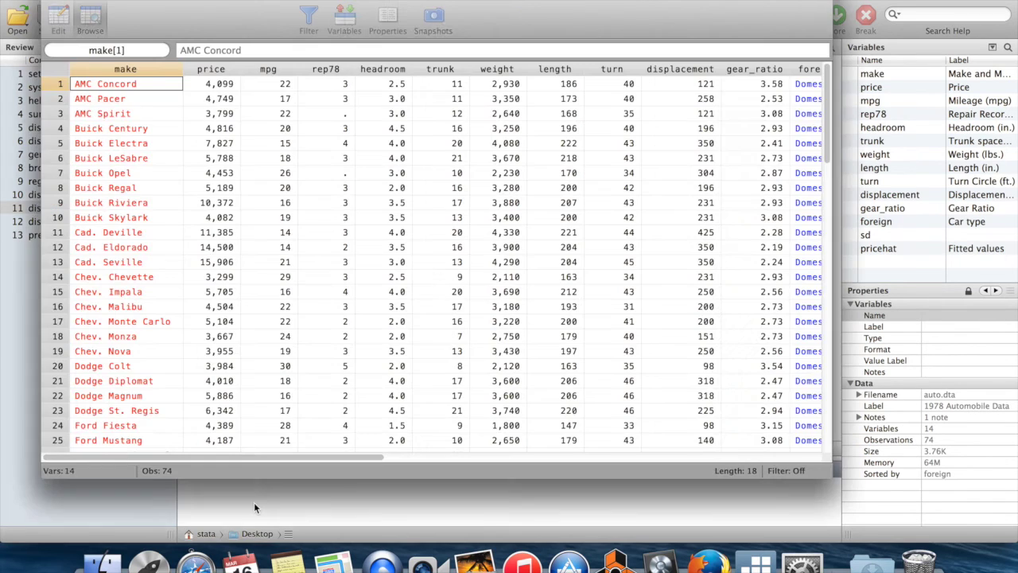
pyautogui.press('Right')
pyautogui.press('Right')
pyautogui.press('Right')
pyautogui.press('Right')
pyautogui.press('Right')
pyautogui.press('Right')
pyautogui.press('Right')
pyautogui.press('Right')
pyautogui.press('Right')
pyautogui.press('Right')
pyautogui.press('Right')
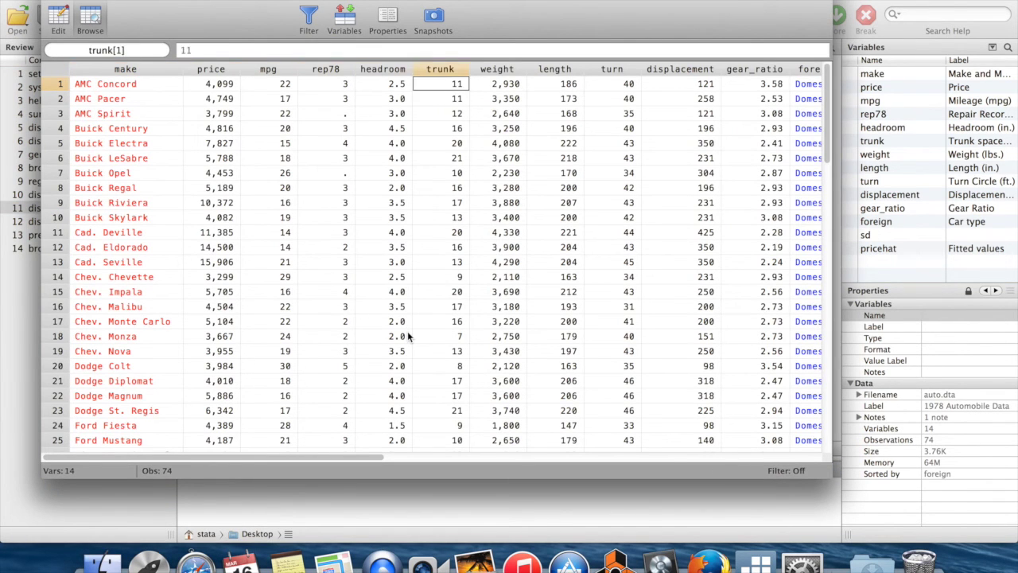
pyautogui.press('Right')
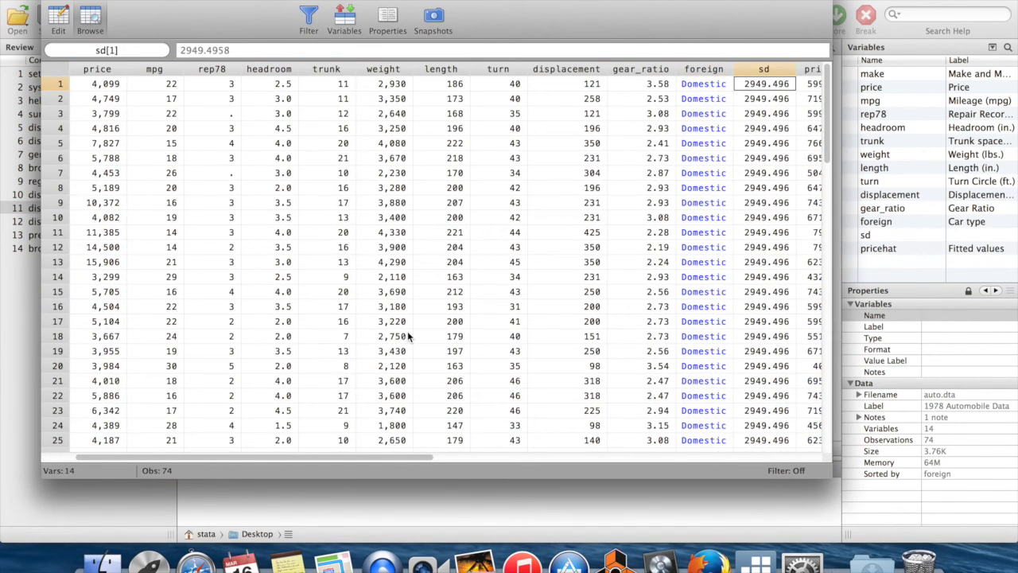
pyautogui.press('Right')
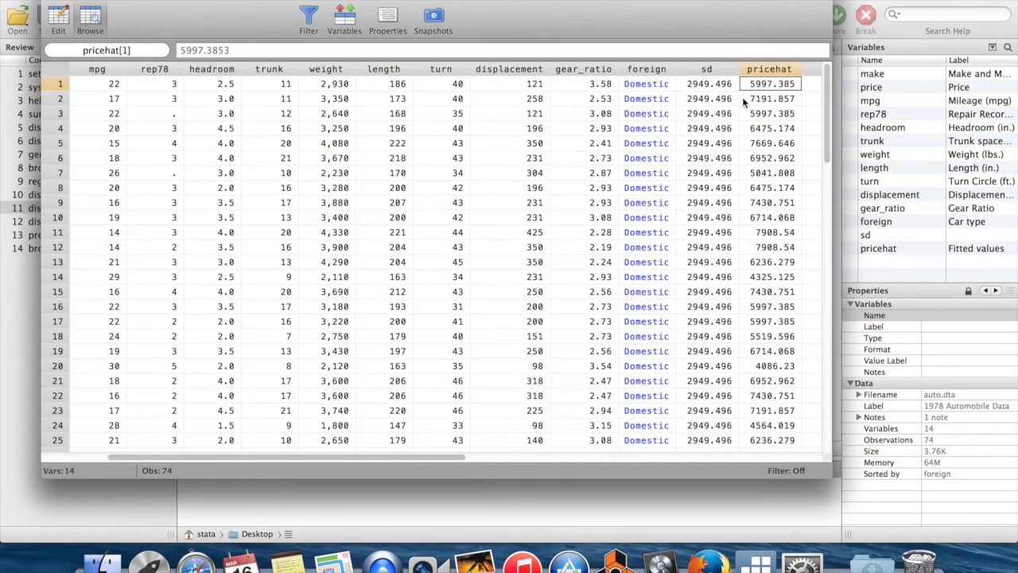
pyautogui.press('Down')
pyautogui.press('Down')
pyautogui.press('Down')
pyautogui.press('Down')
pyautogui.press('Down')
pyautogui.press('Down')
pyautogui.press('Down')
pyautogui.press('Down')
pyautogui.press('Down')
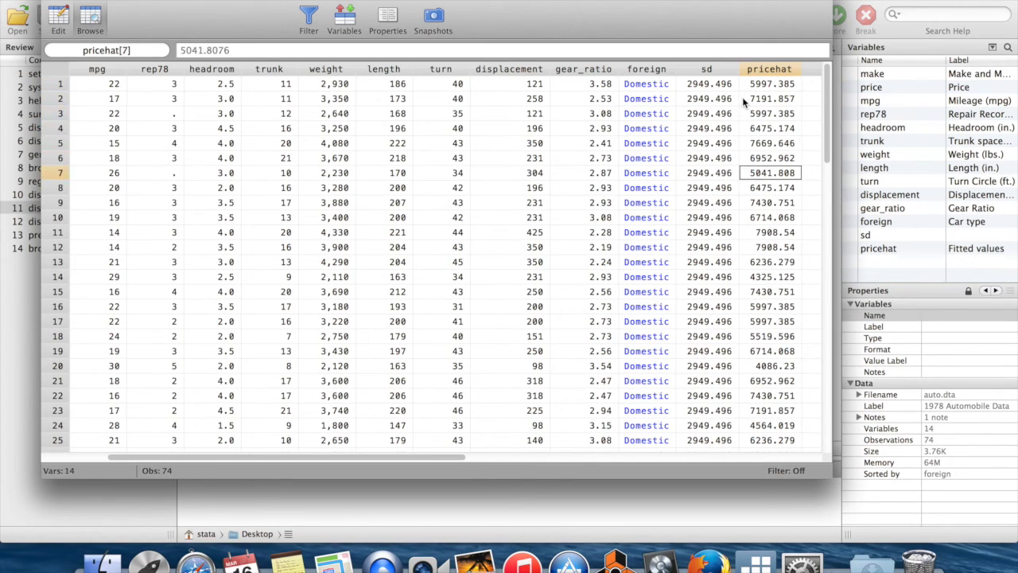
pyautogui.press('Down')
pyautogui.press('Down')
pyautogui.press('Up')
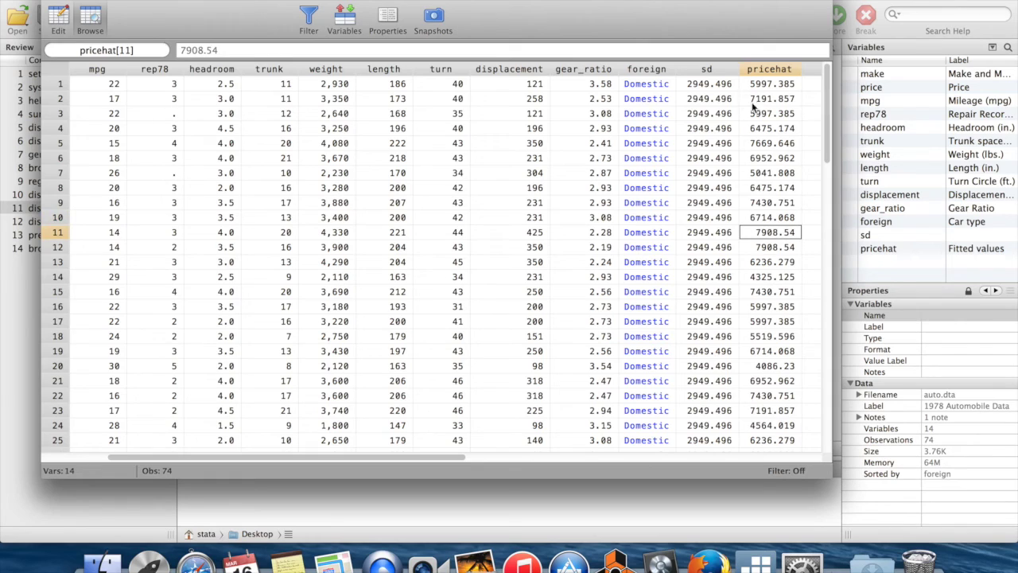
pyautogui.click(779, 249)
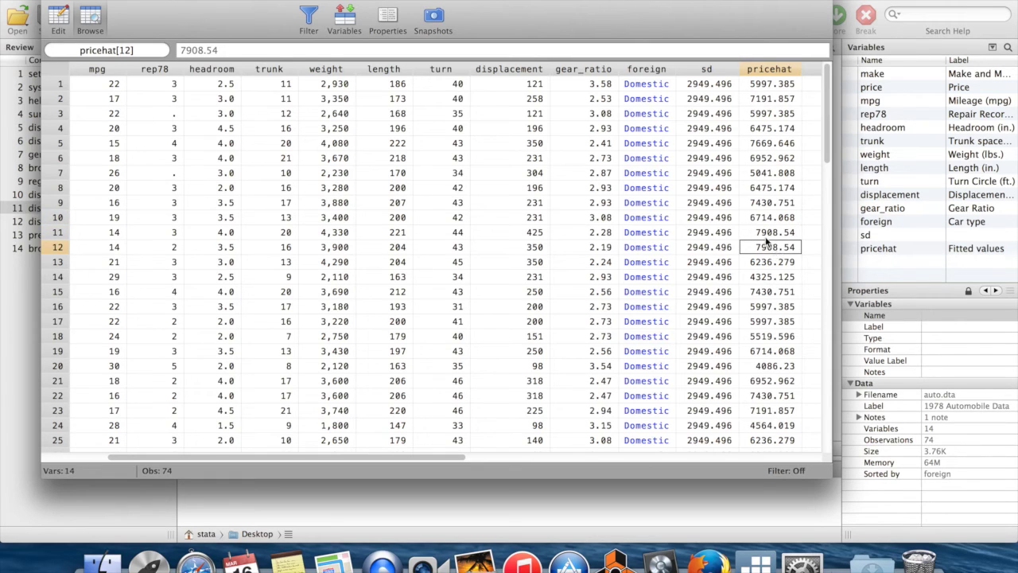
pyautogui.click(101, 248)
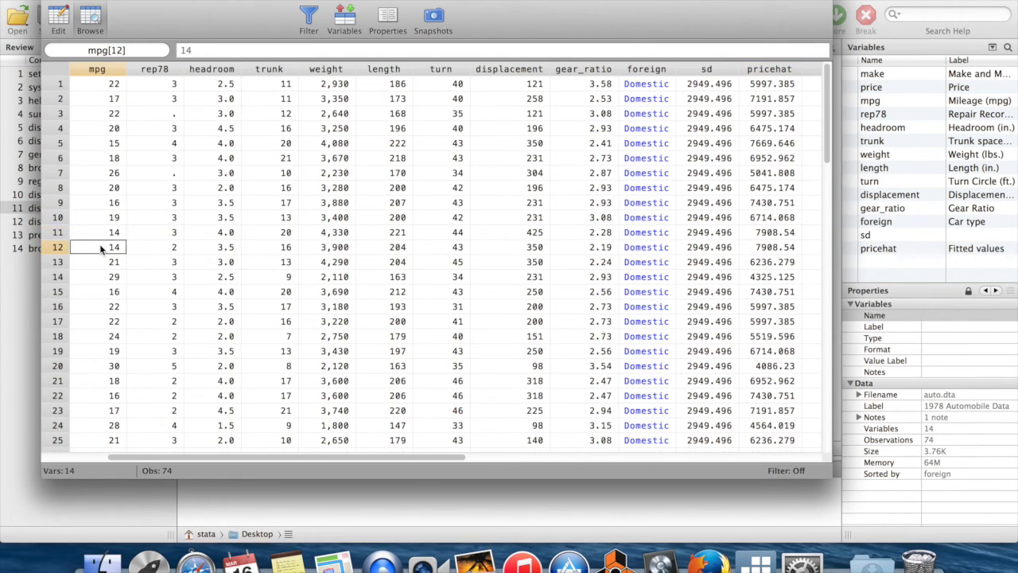
pyautogui.hscroll(-5, 101, 249)
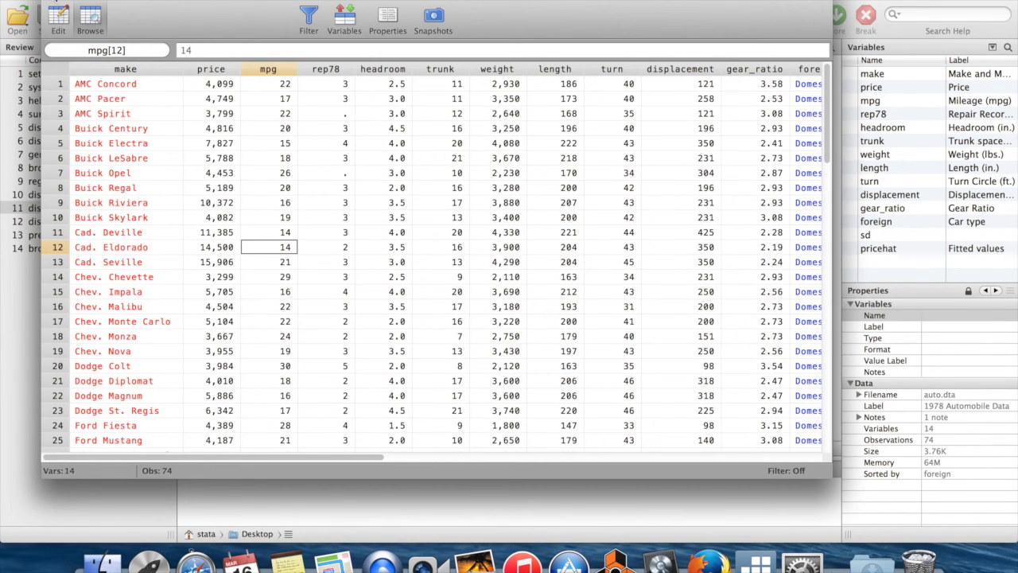
pyautogui.press('super+w')
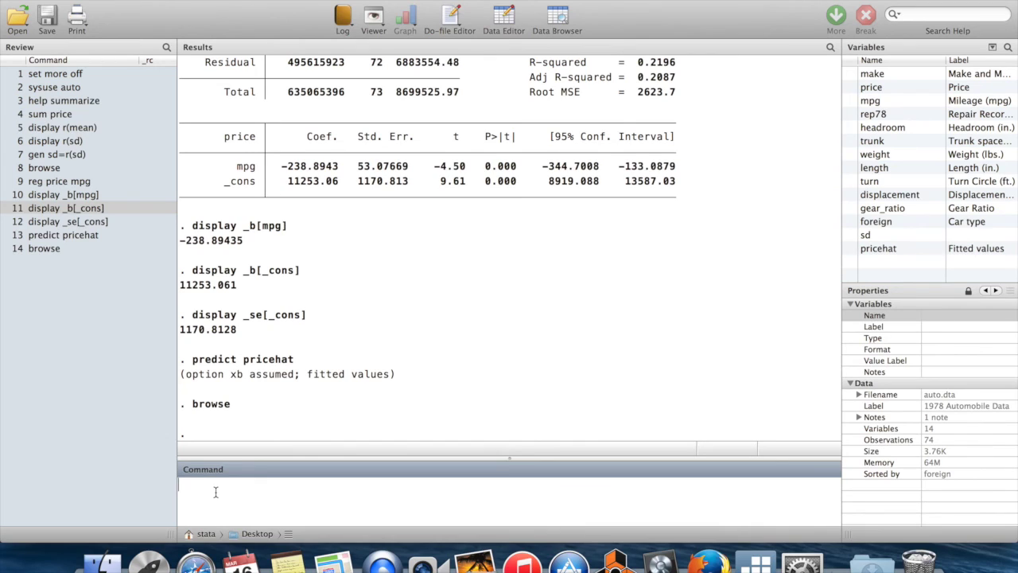
# Run 'predict resid, r' to store the residuals as resid, making 15 variables.
pyautogui.write('predict resid, r')
pyautogui.press('Return')
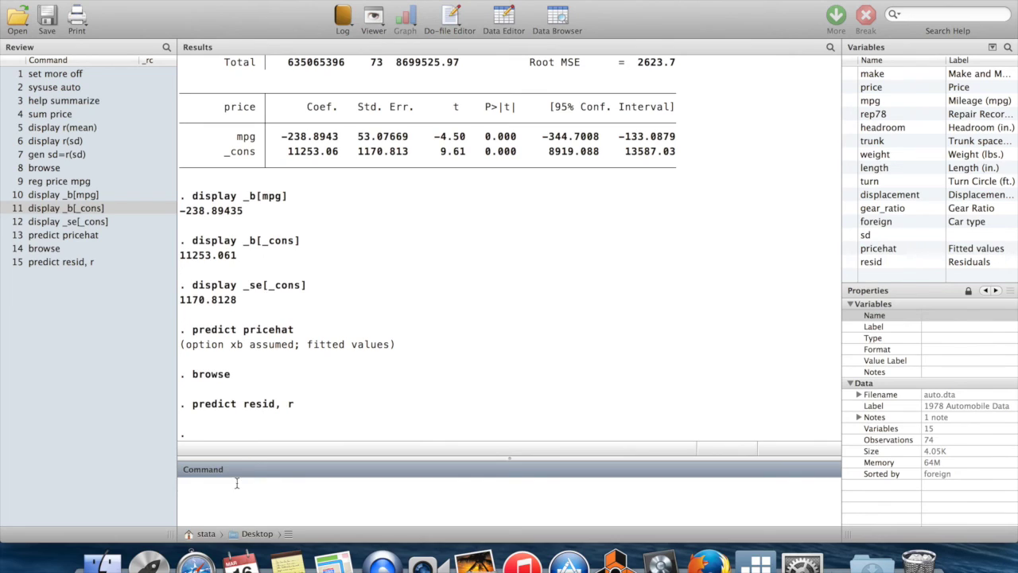
pyautogui.moveTo(243, 404); pyautogui.dragTo(275, 407)
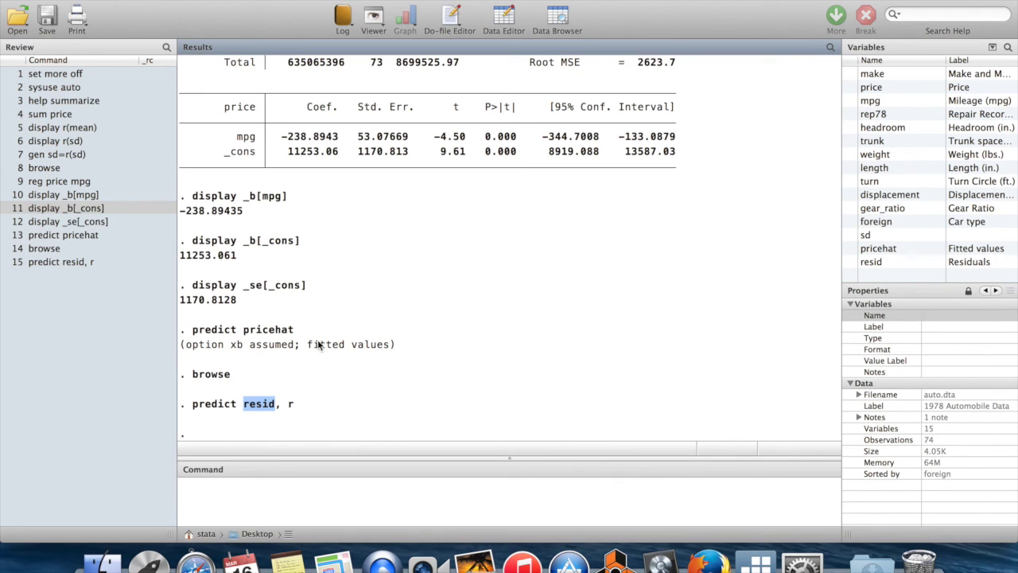
pyautogui.click(234, 485)
pyautogui.write('browse')
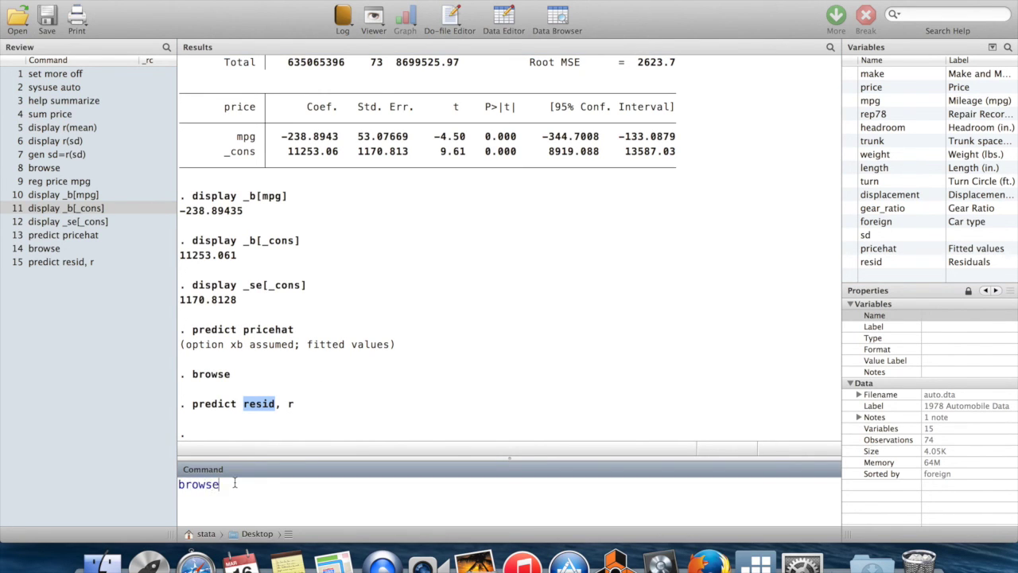
pyautogui.press('Return')
pyautogui.press('Right')
pyautogui.press('Right')
pyautogui.press('Right')
pyautogui.press('Right')
pyautogui.press('Right')
pyautogui.press('Right')
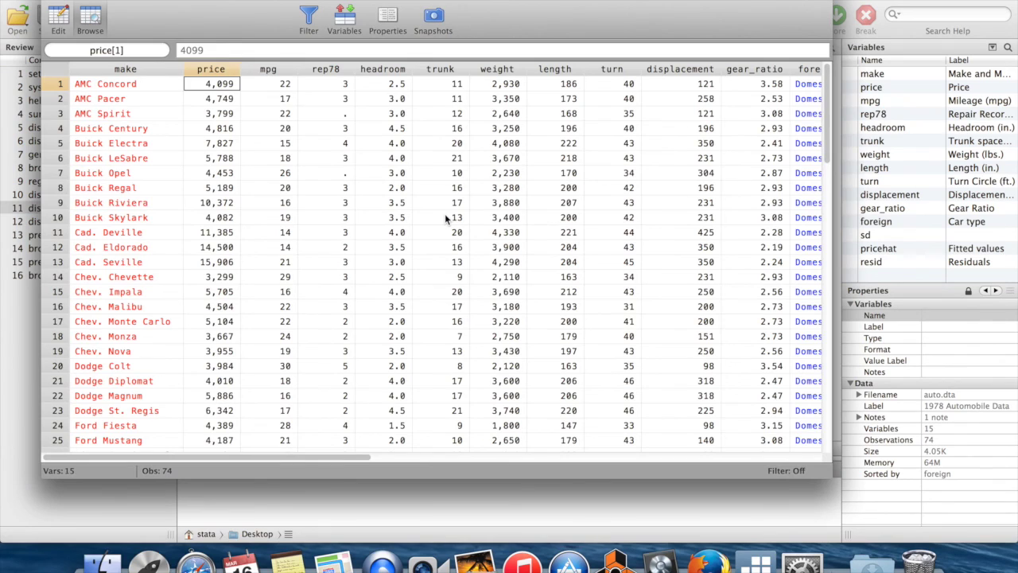
pyautogui.press('Right')
pyautogui.press('Right')
pyautogui.press('Right')
pyautogui.press('Right')
pyautogui.press('Right')
pyautogui.press('Right')
pyautogui.press('Right')
pyautogui.press('Right')
pyautogui.press('Right')
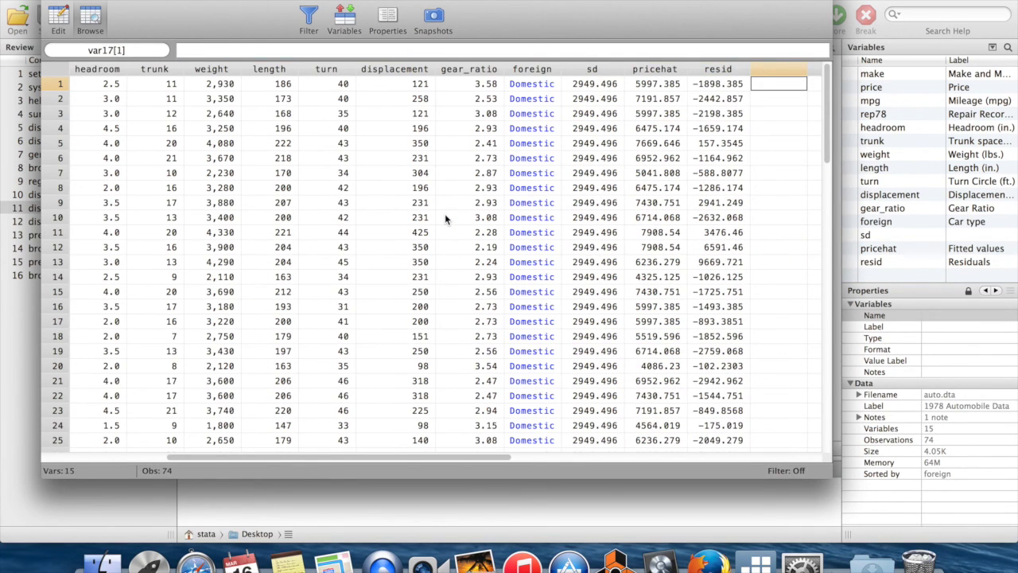
pyautogui.press('Left')
pyautogui.scroll(-5, 718, 187)
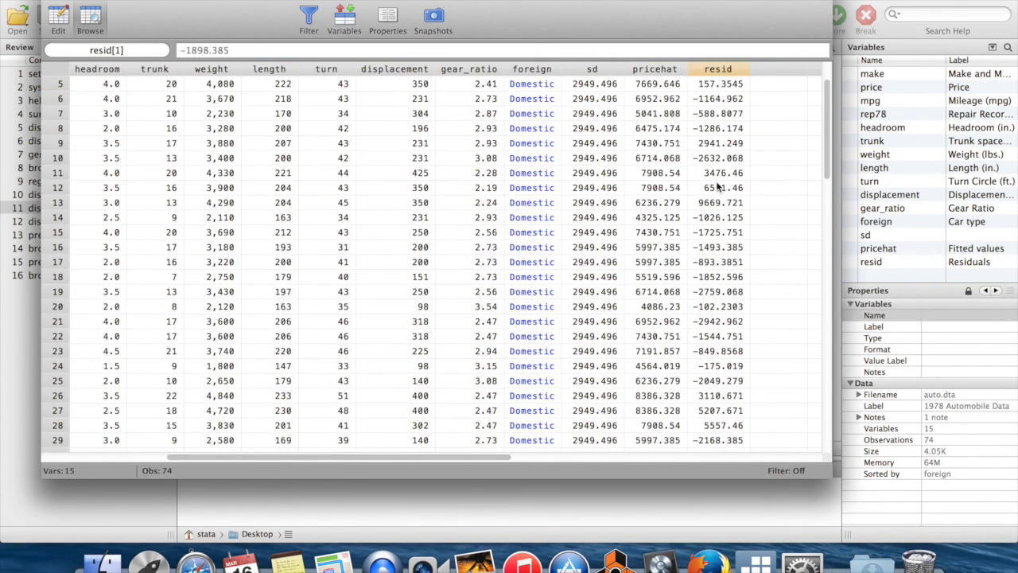
pyautogui.scroll(-2, 719, 187)
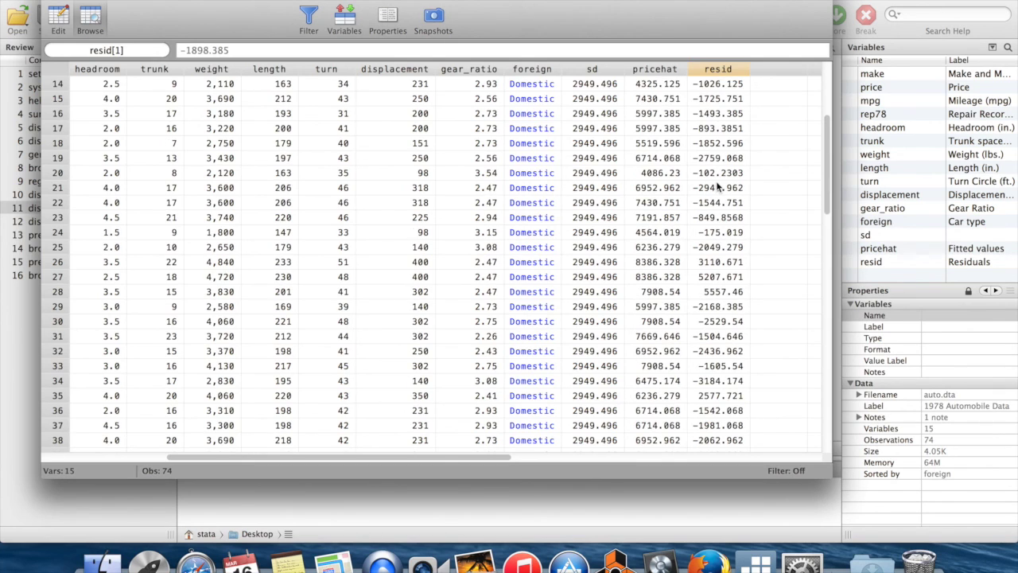
pyautogui.scroll(7, 719, 186)
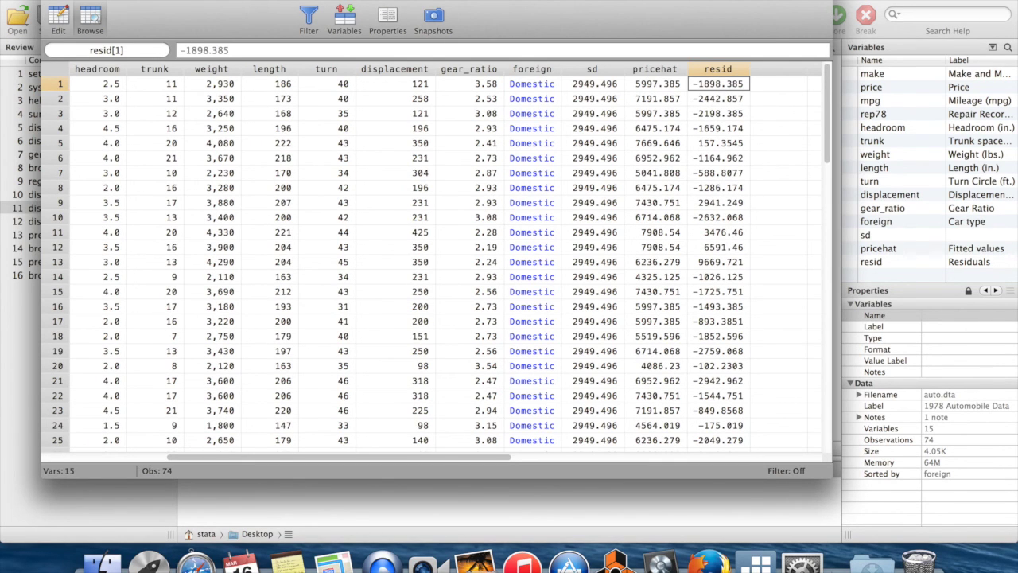
pyautogui.click(53, 1)
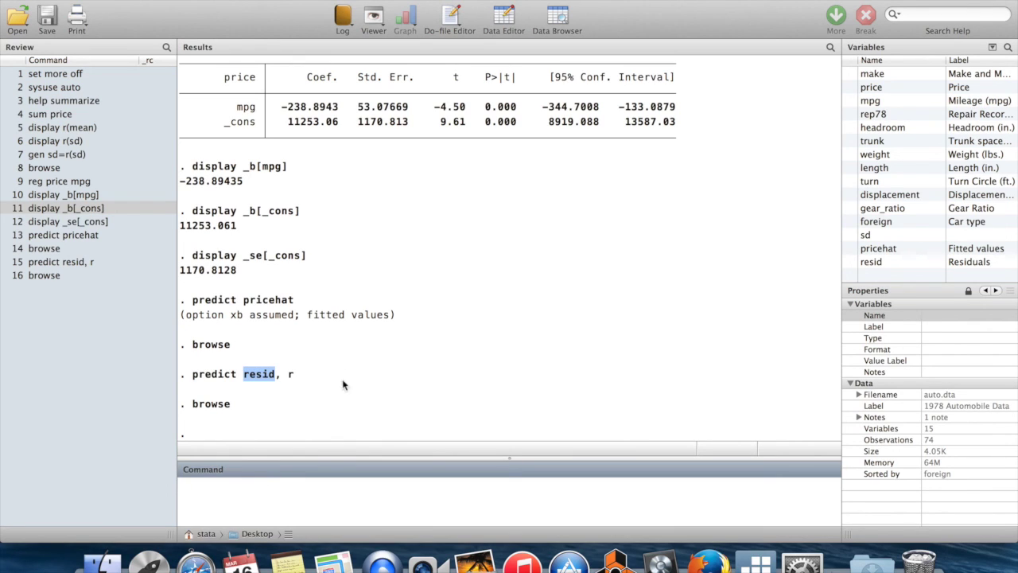
# Rerun 'display r(sd)', which now prints only a missing value '.'.
pyautogui.click(308, 375)
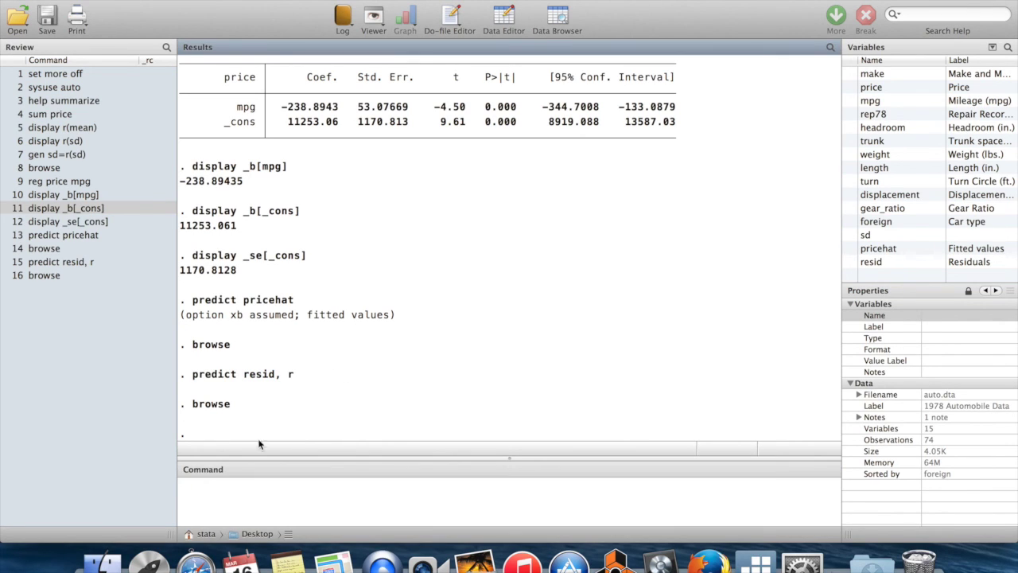
pyautogui.click(218, 498)
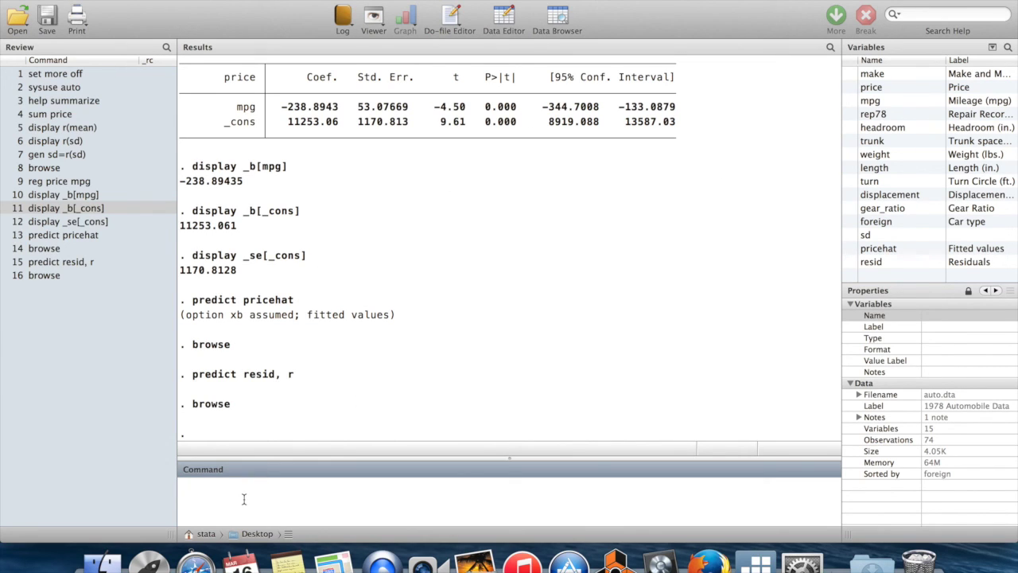
pyautogui.write('display')
pyautogui.click(65, 139)
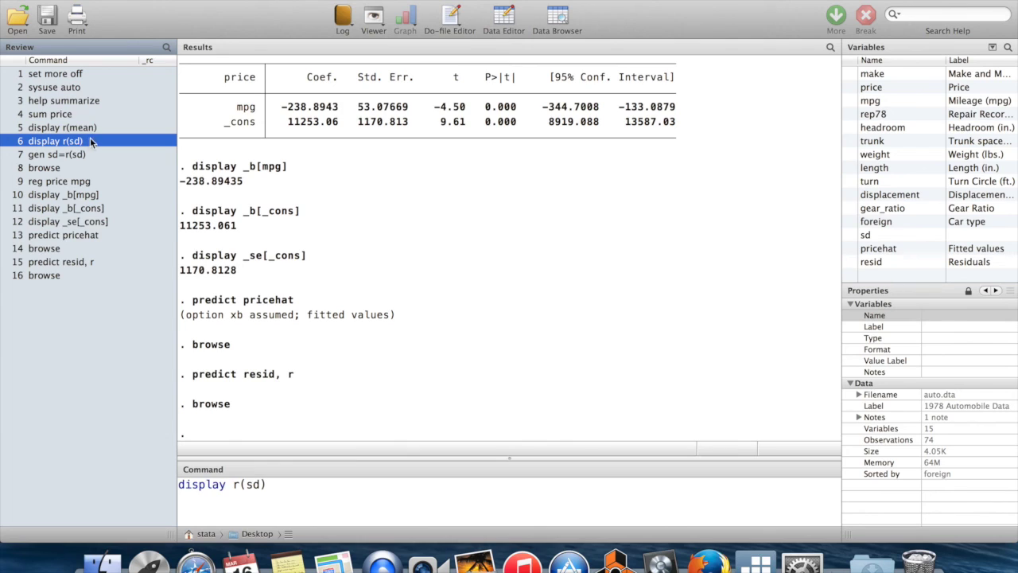
pyautogui.click(271, 493)
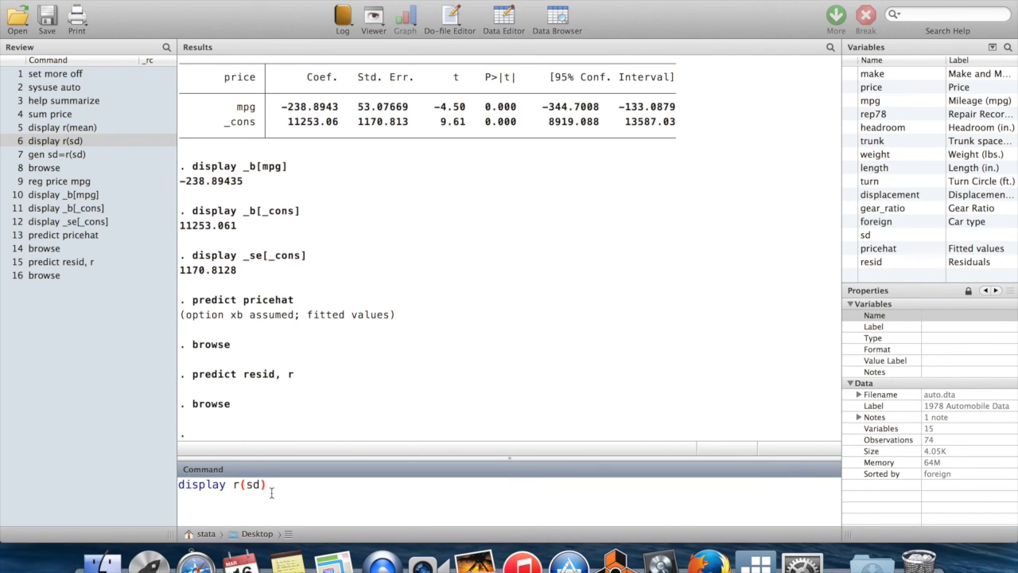
pyautogui.press('Return')
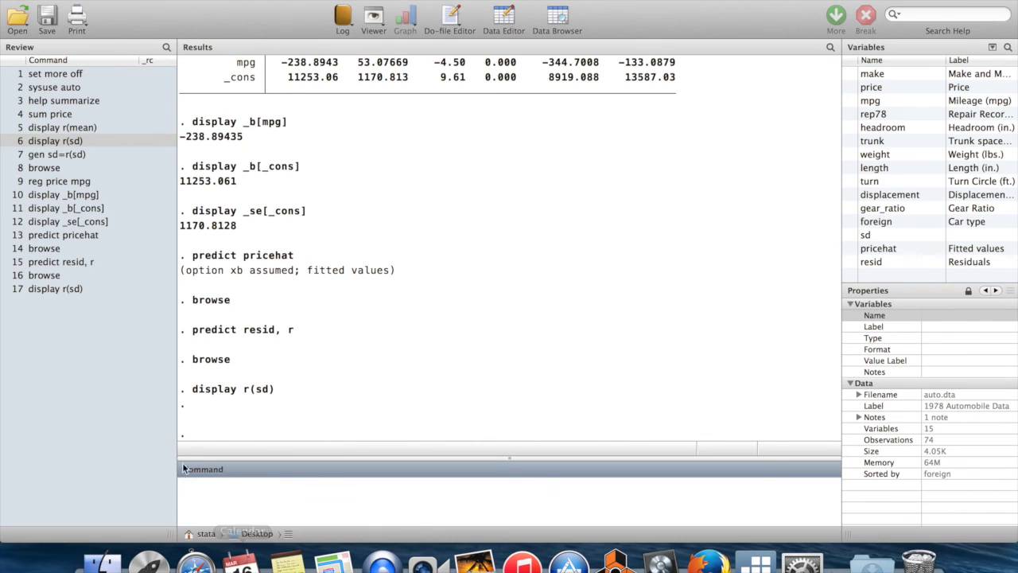
pyautogui.moveTo(212, 403); pyautogui.dragTo(185, 409)
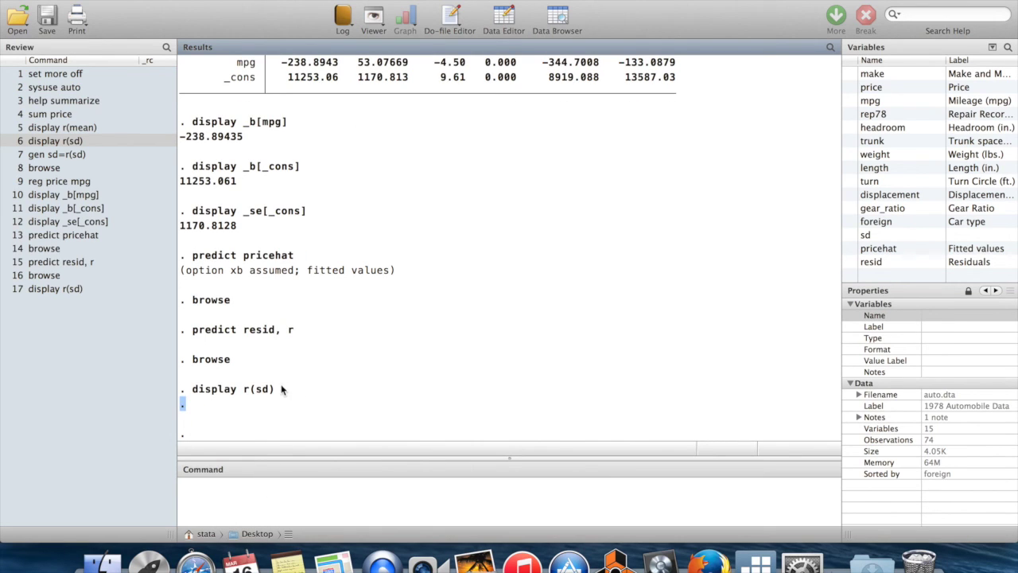
pyautogui.moveTo(279, 390); pyautogui.dragTo(247, 393)
pyautogui.click(292, 391)
# Recall 'reg price mpg' into the command line and select its text.
pyautogui.click(62, 182)
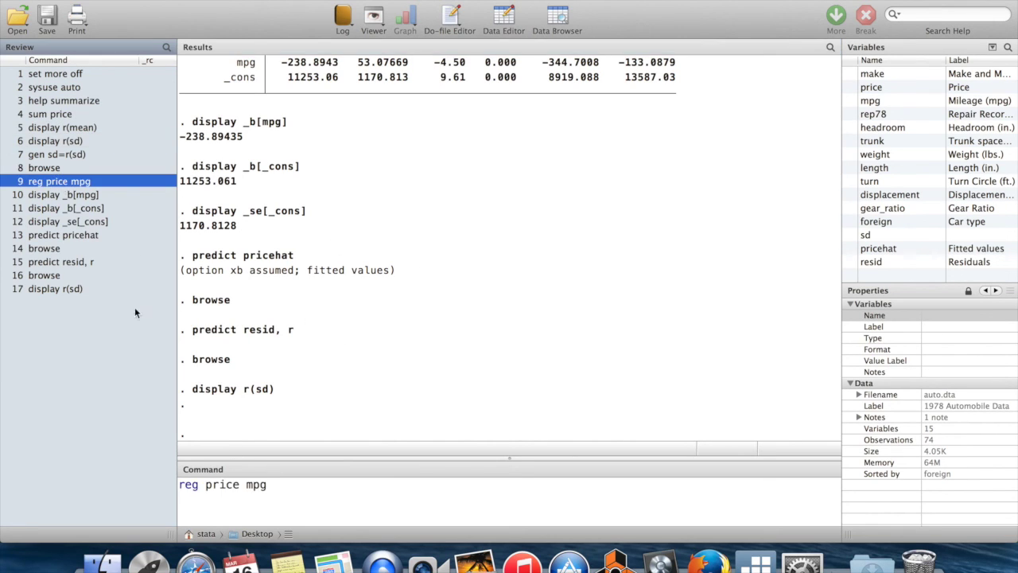
pyautogui.click(284, 495)
pyautogui.moveTo(284, 495); pyautogui.dragTo(179, 485)
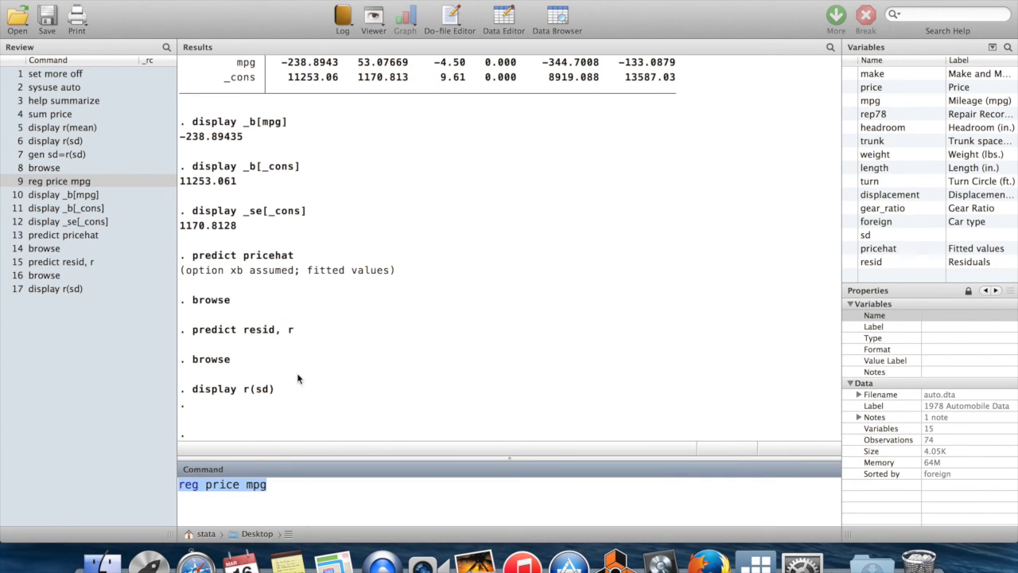